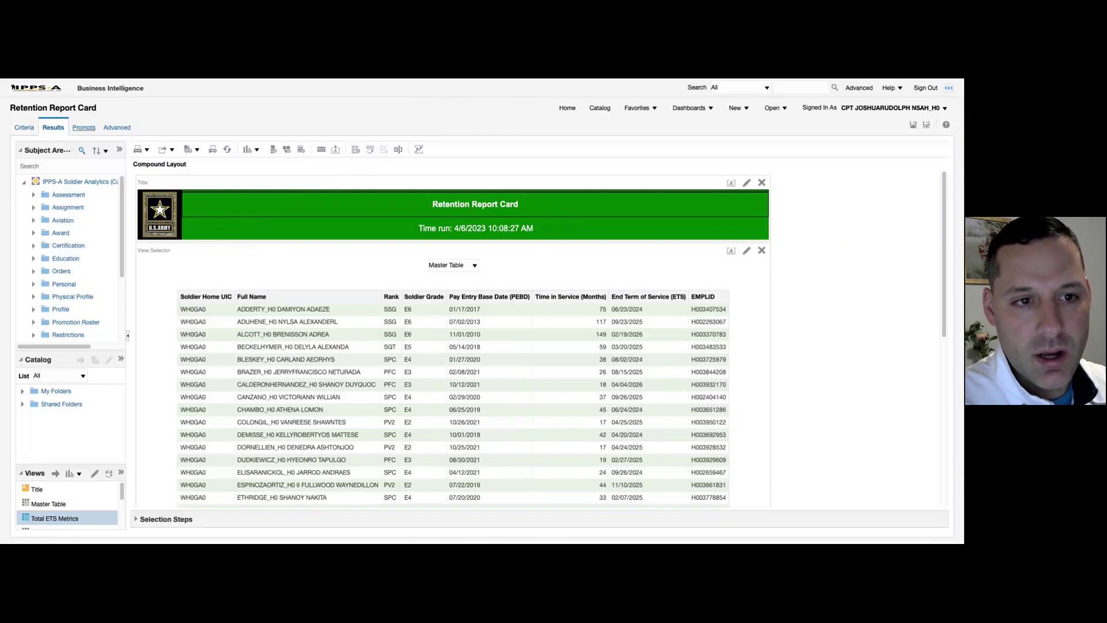
Add a column prompt for Soldier Home UIC to the Retention Report Card analysis, keeping the default operator and choice list.
{"action": "left_click", "coordinate": [83, 127]}
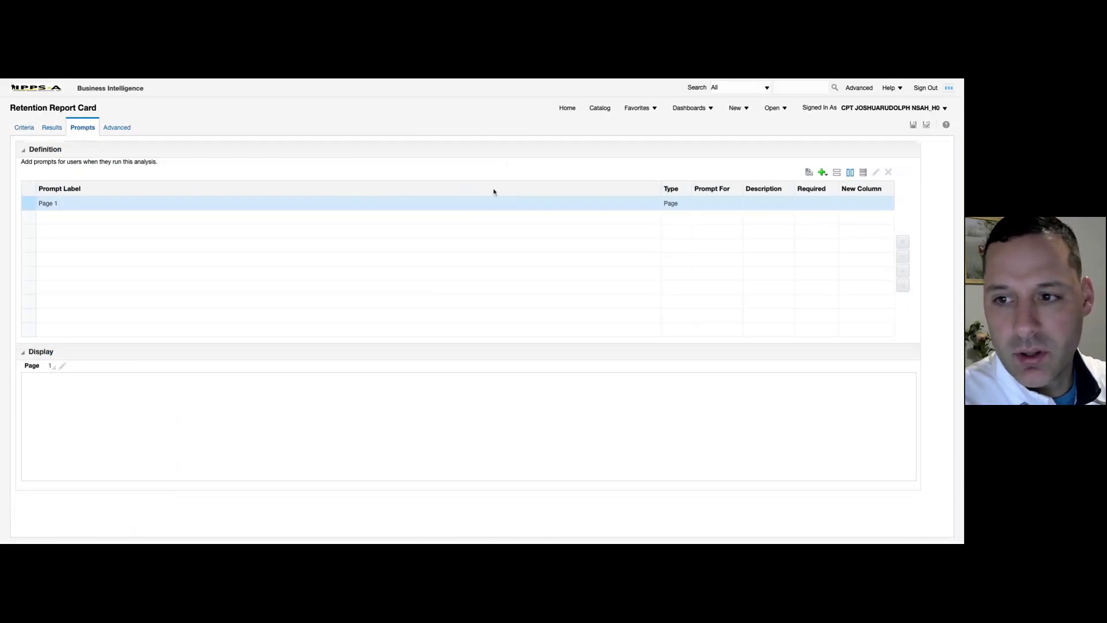
{"action": "left_click", "coordinate": [823, 173]}
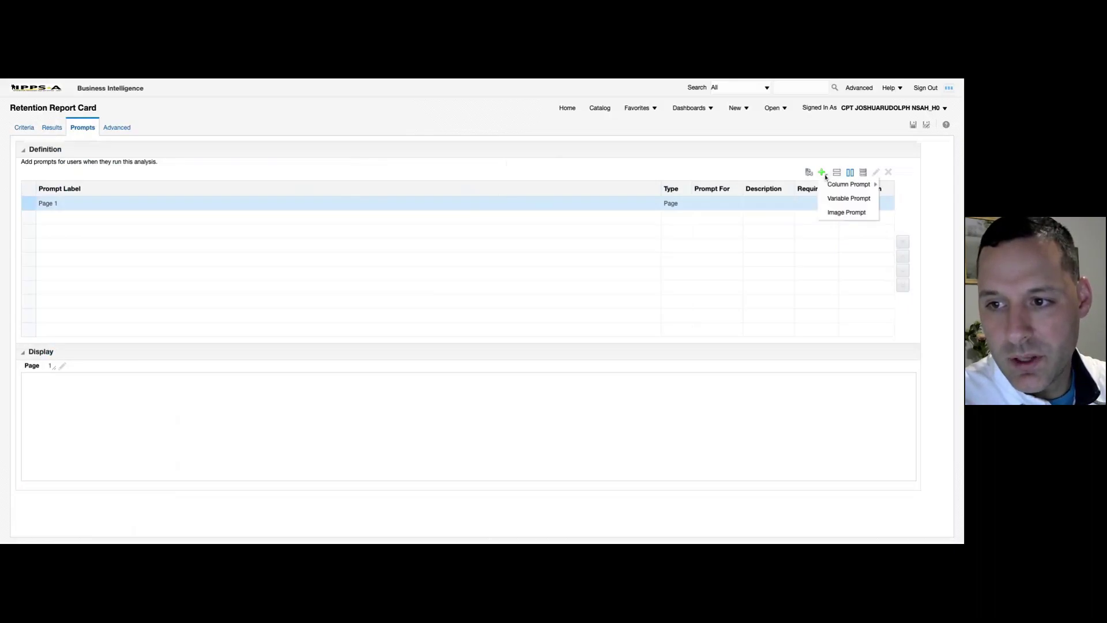
{"action": "mouse_move", "coordinate": [837, 187]}
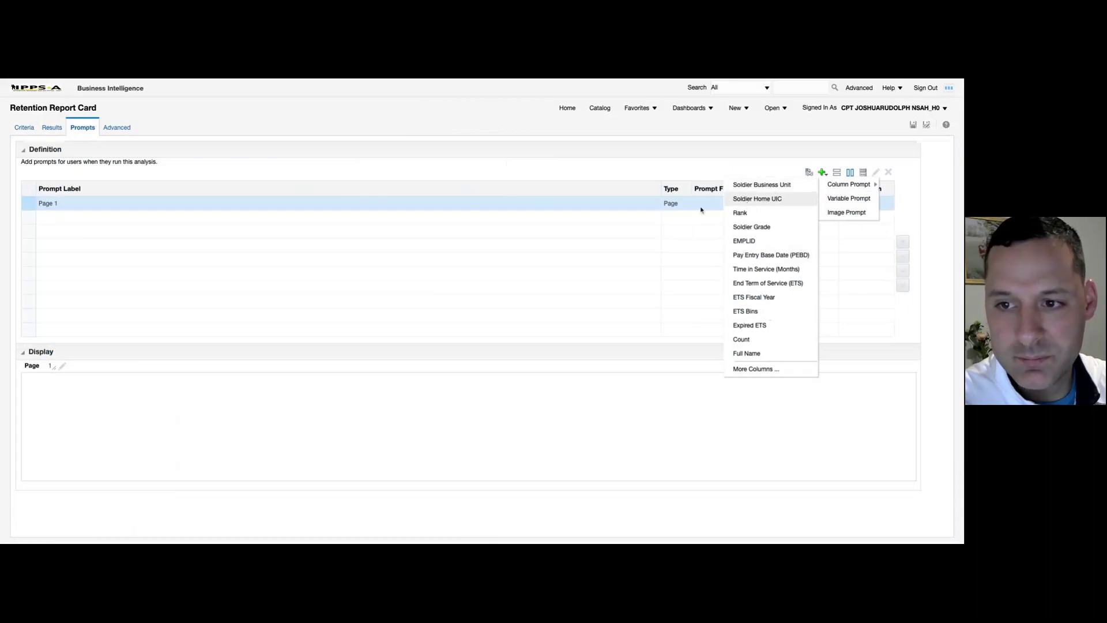
{"action": "left_click", "coordinate": [758, 198]}
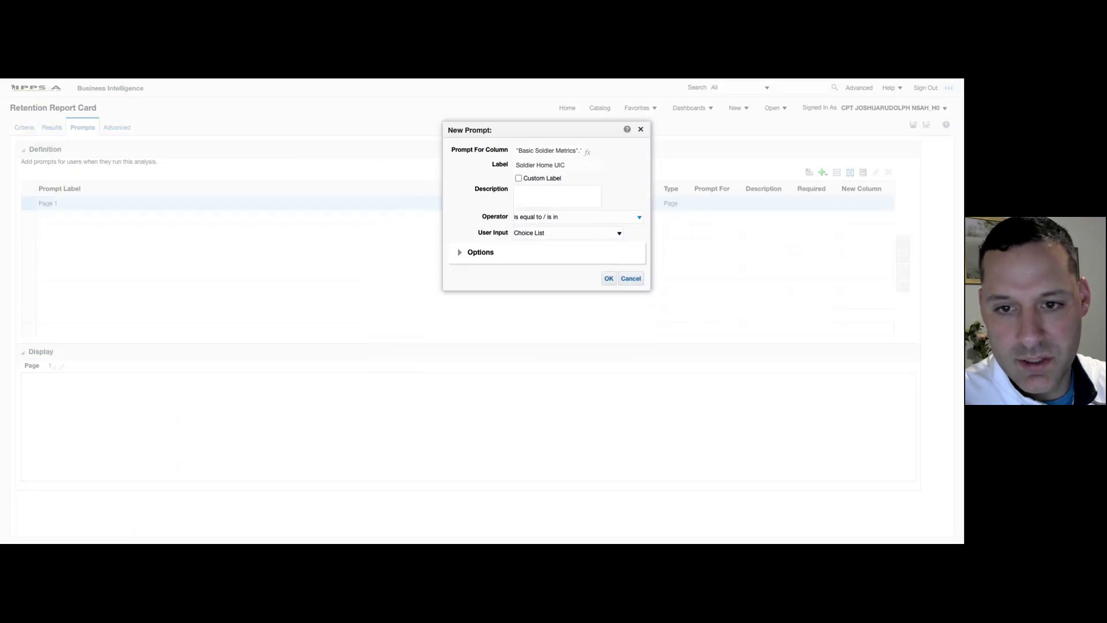
{"action": "left_click", "coordinate": [609, 278]}
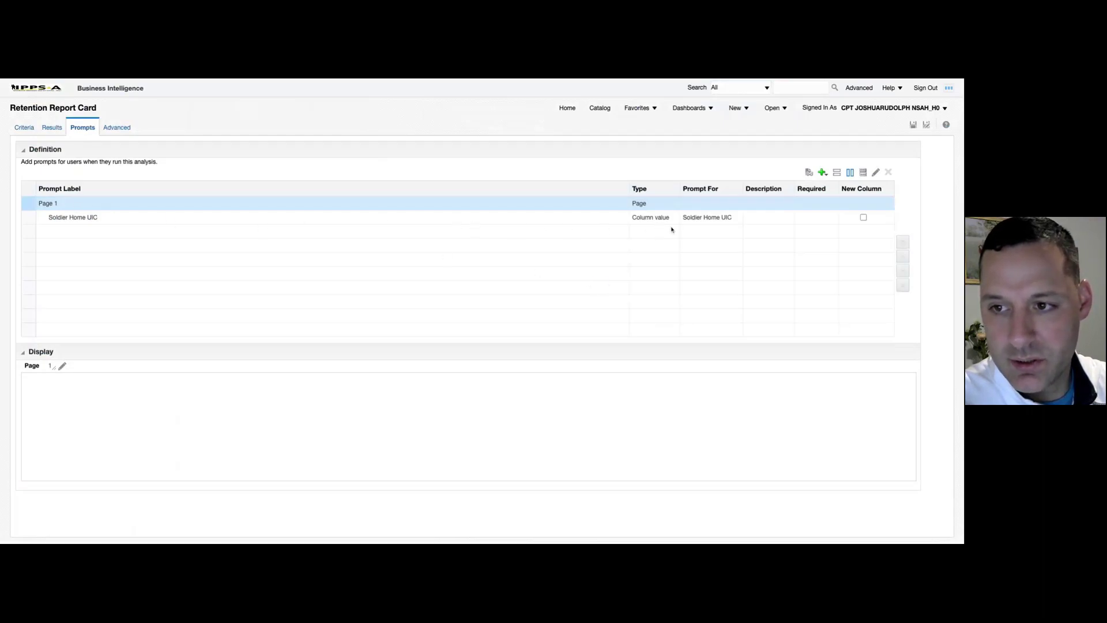
Add a column prompt for Rank with the is equal to / is in operator and a choice list.
{"action": "left_click", "coordinate": [823, 173]}
{"action": "mouse_move", "coordinate": [837, 189]}
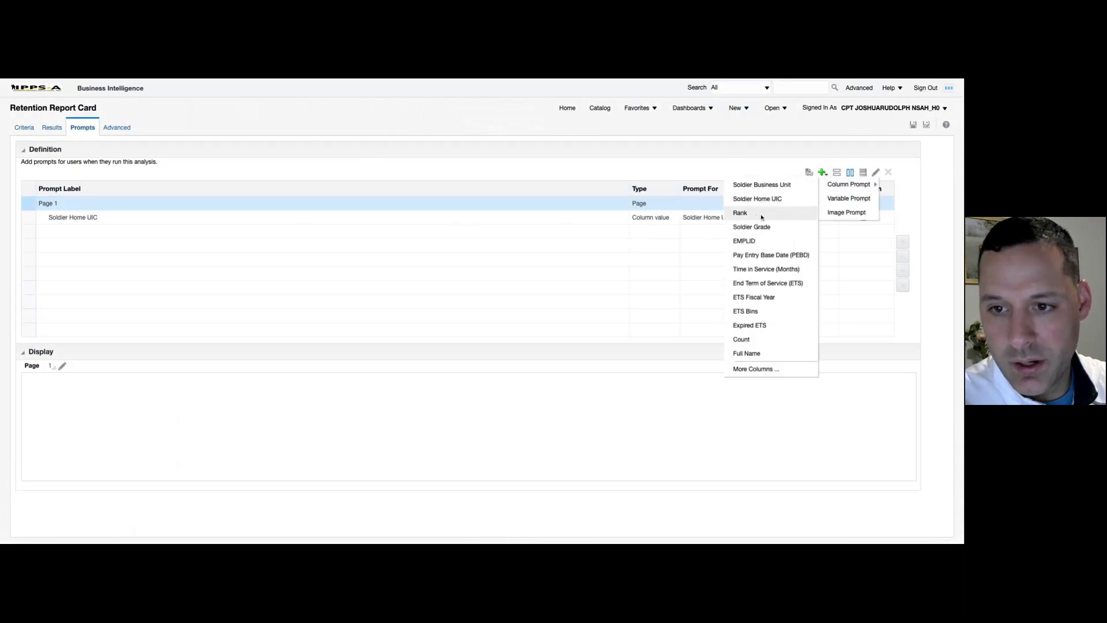
{"action": "left_click", "coordinate": [740, 213]}
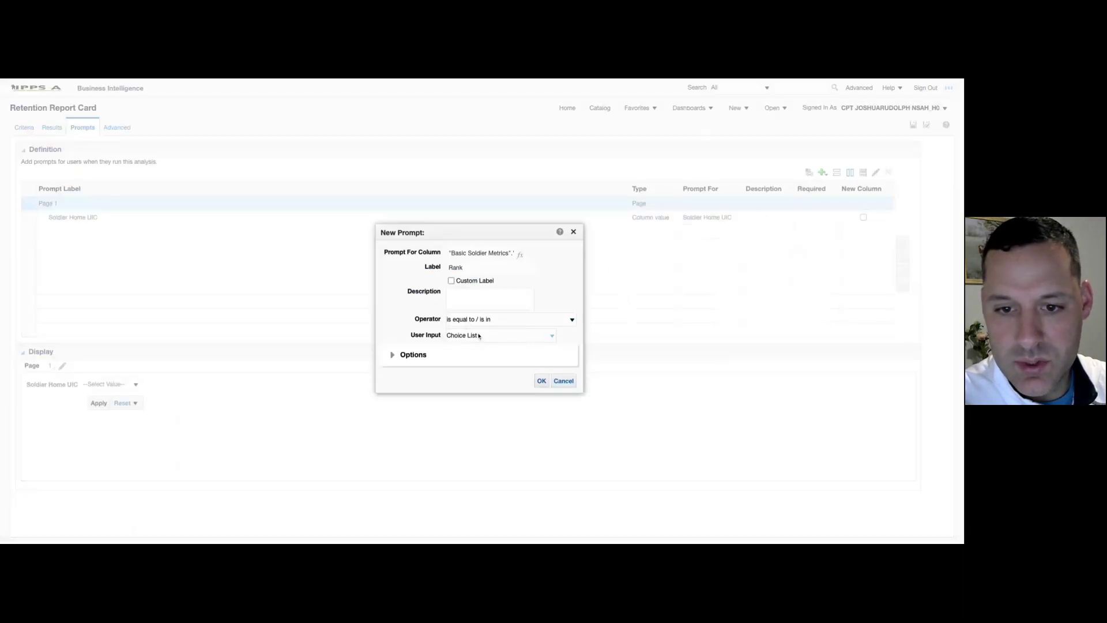
{"action": "left_click", "coordinate": [542, 381]}
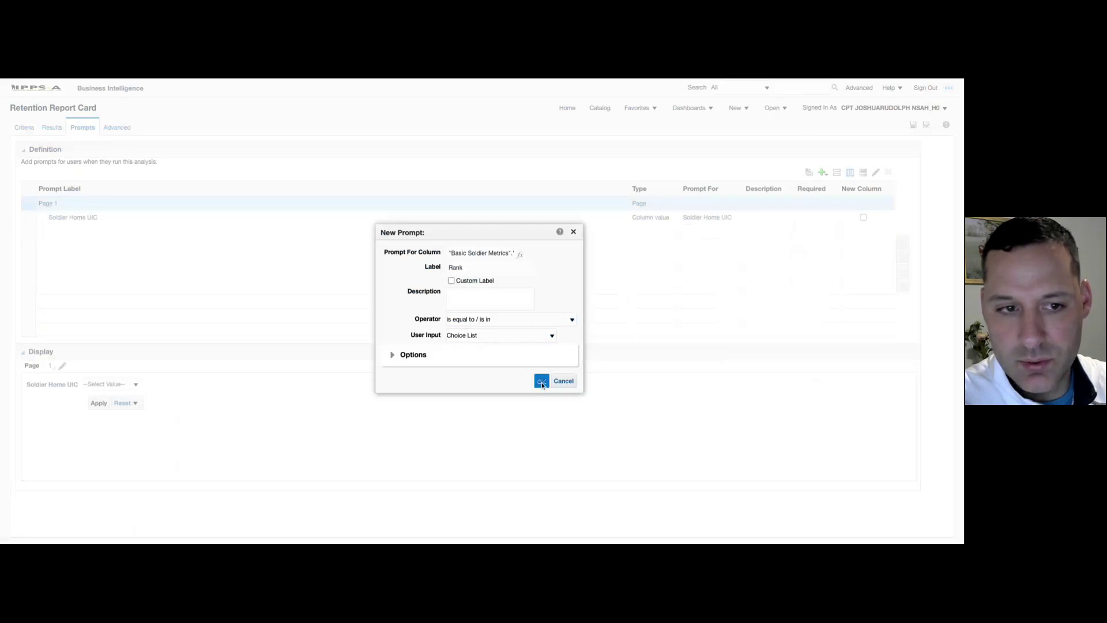
Add a column prompt for Soldier Grade with its default operator and choice list input.
{"action": "left_click", "coordinate": [823, 173]}
{"action": "mouse_move", "coordinate": [832, 188]}
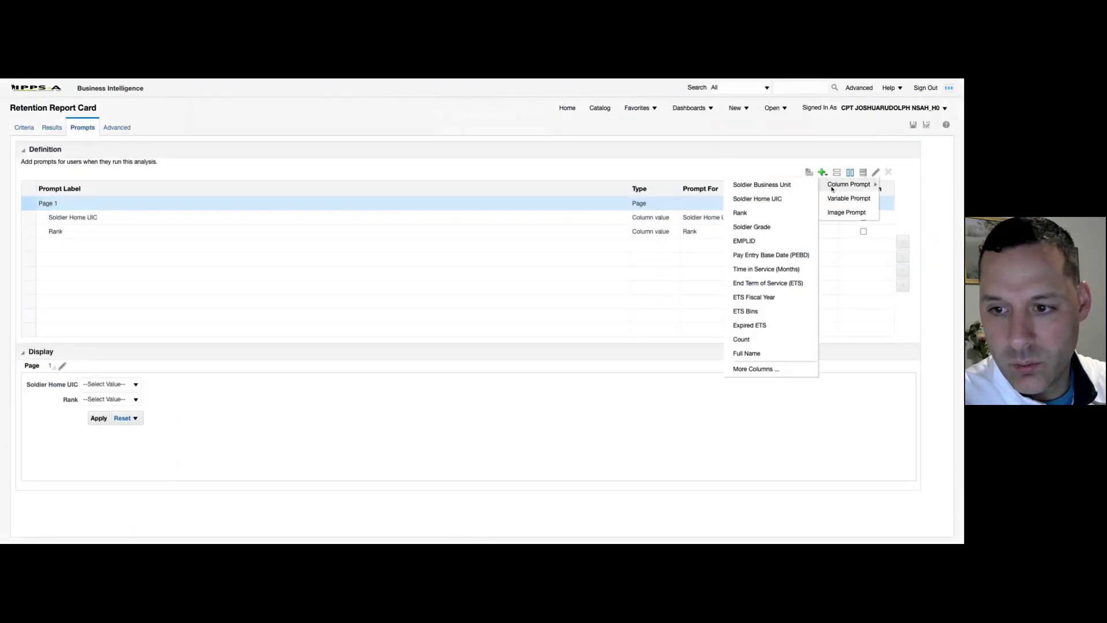
{"action": "left_click", "coordinate": [757, 228]}
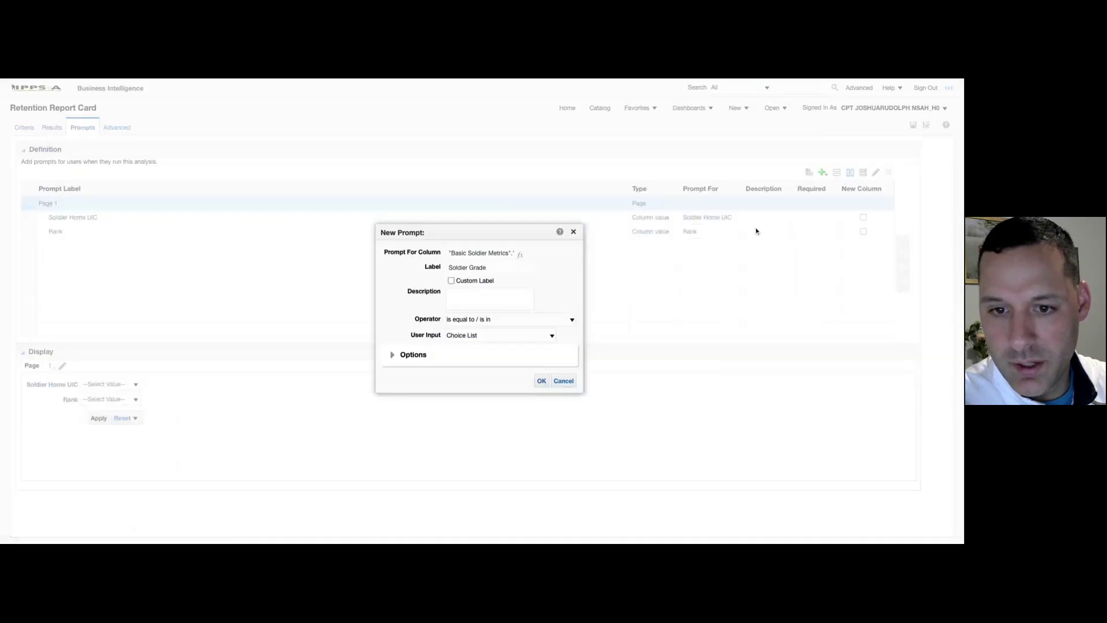
{"action": "left_click", "coordinate": [541, 382]}
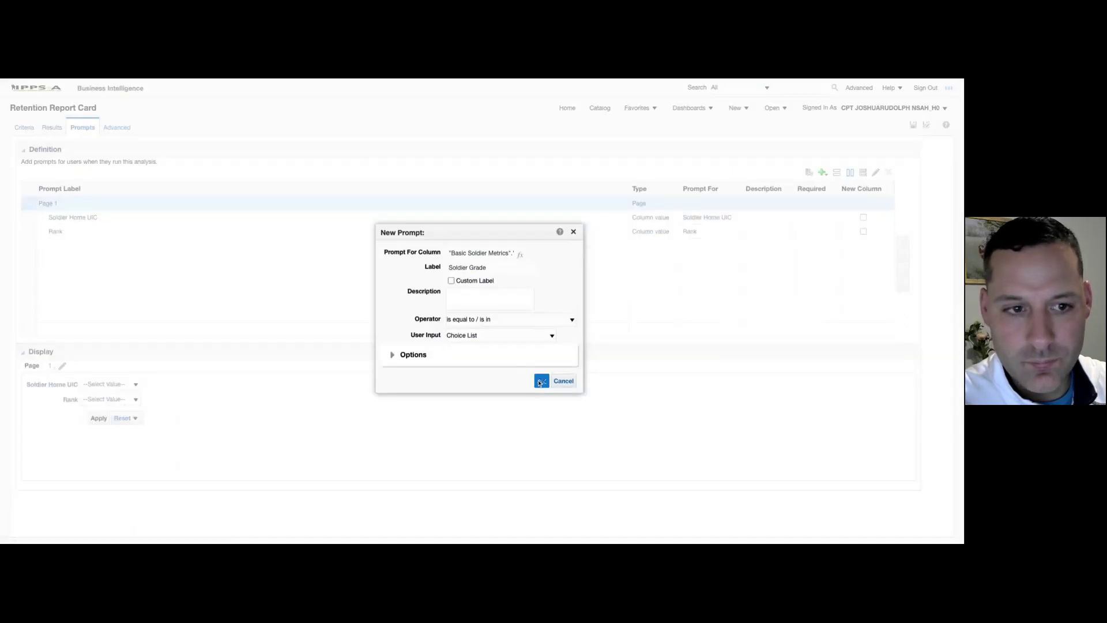
Add a column prompt for EMPLID with the default settings.
{"action": "left_click", "coordinate": [823, 172]}
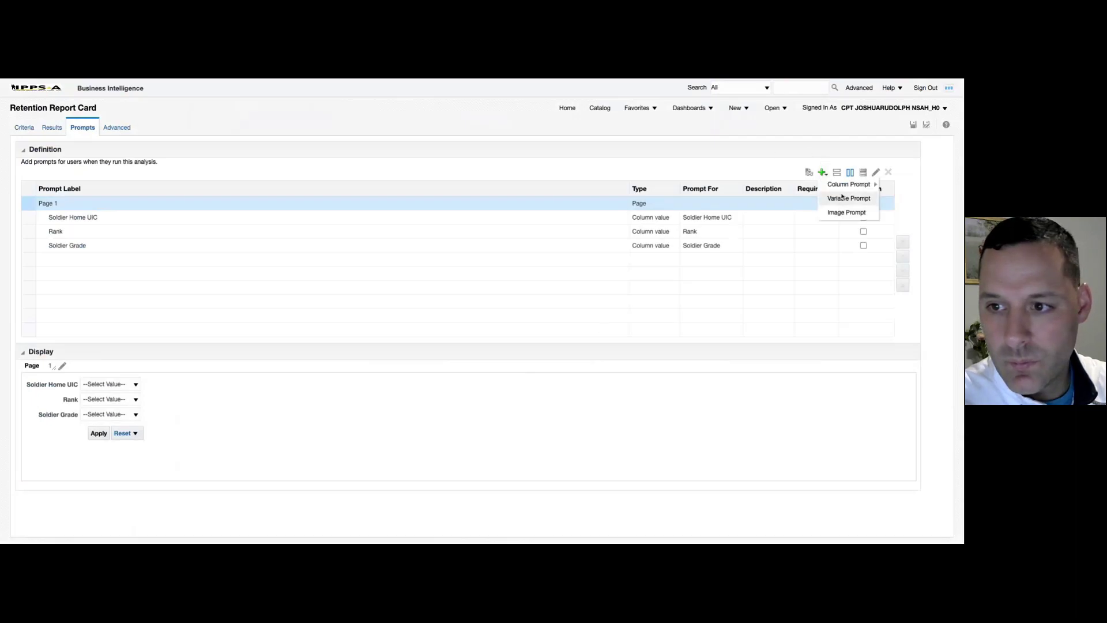
{"action": "mouse_move", "coordinate": [849, 184]}
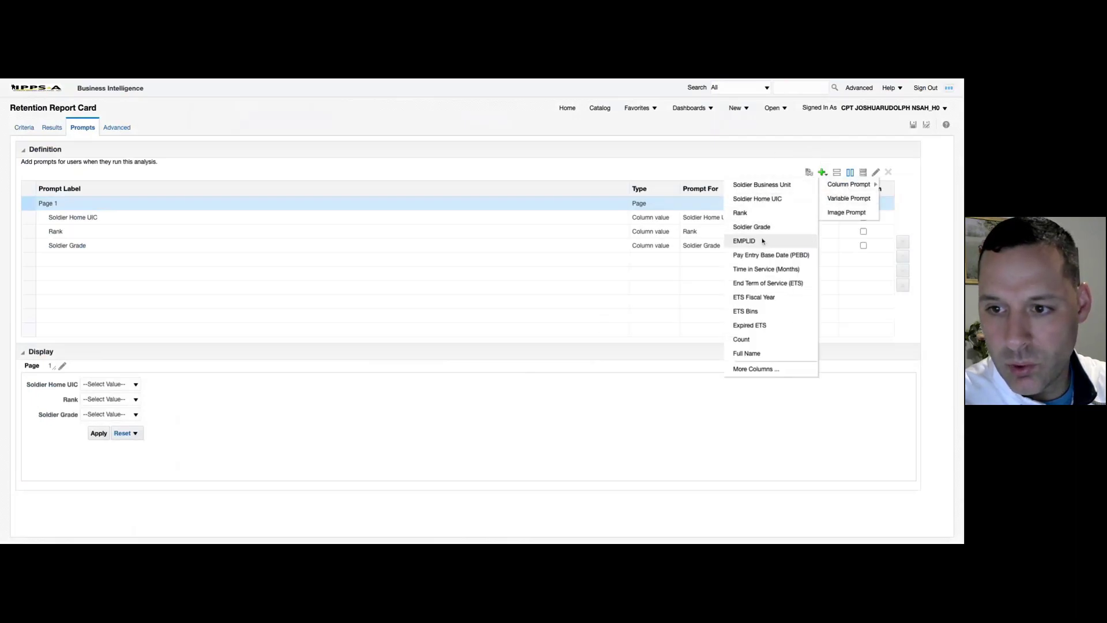
{"action": "left_click", "coordinate": [762, 243]}
{"action": "left_click", "coordinate": [541, 381]}
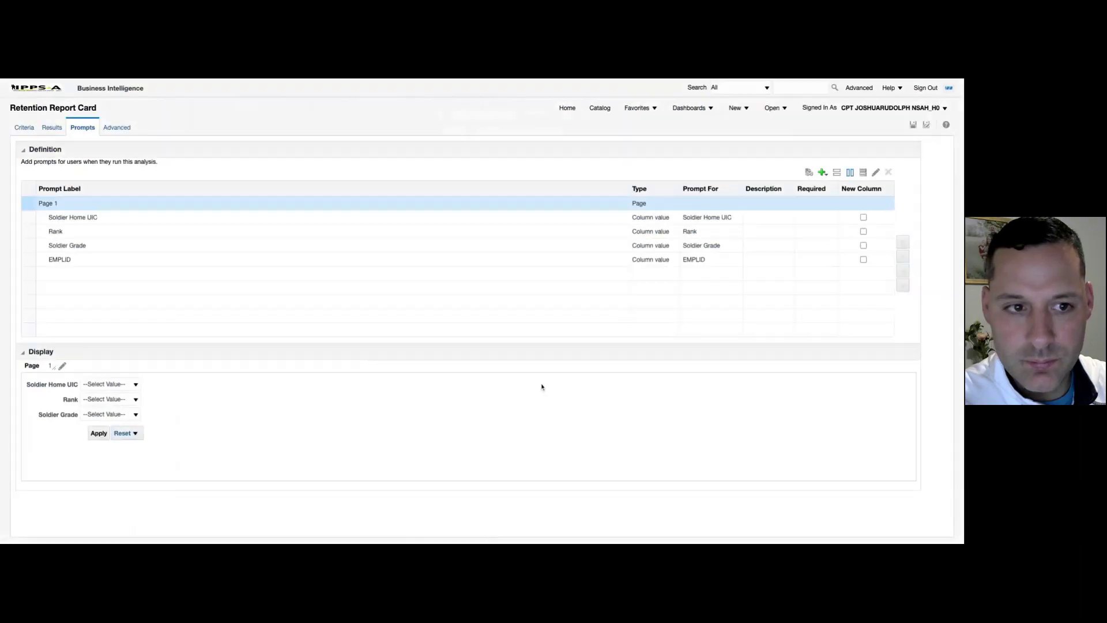
Add a column prompt for End Term of Service (ETS) with the operator set to Prompt User, and save the analysis.
{"action": "left_click", "coordinate": [827, 174]}
{"action": "mouse_move", "coordinate": [829, 185]}
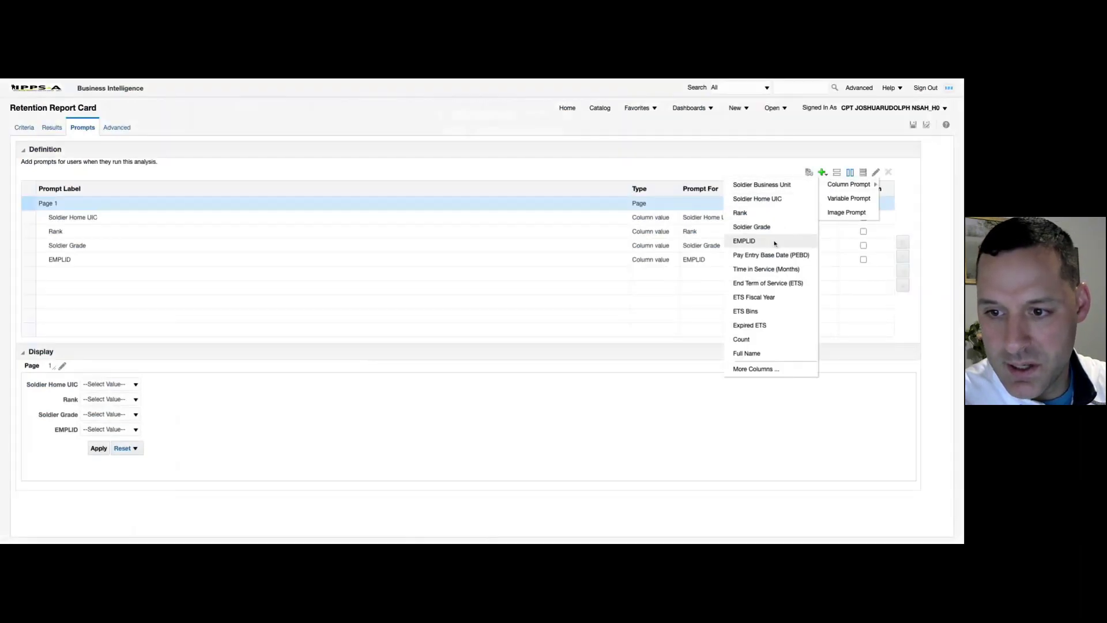
{"action": "left_click", "coordinate": [769, 283]}
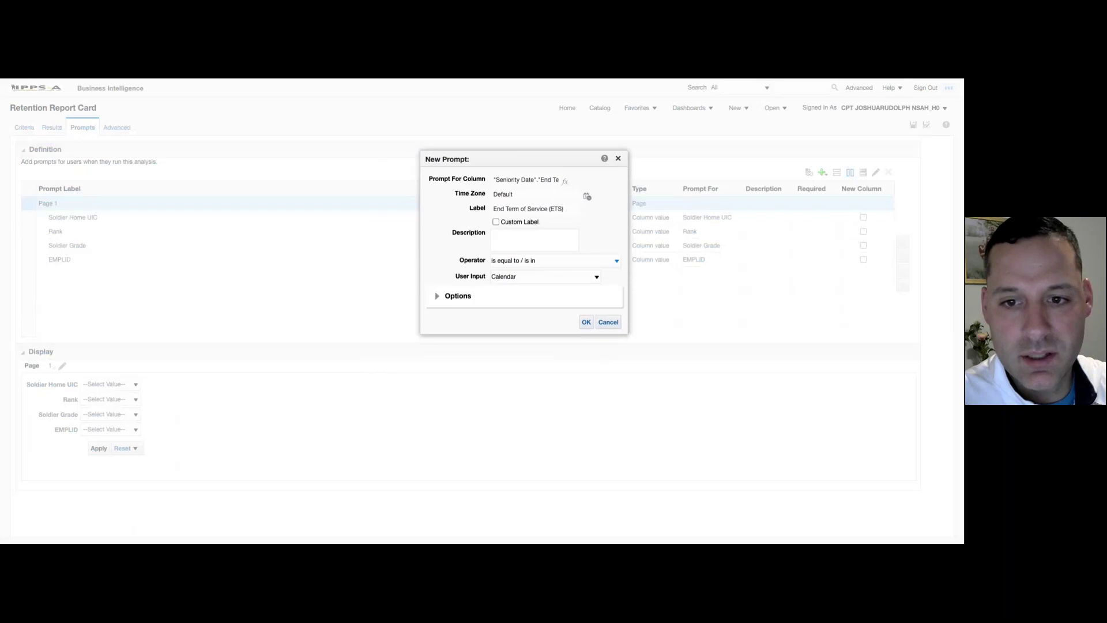
{"action": "left_click", "coordinate": [523, 234]}
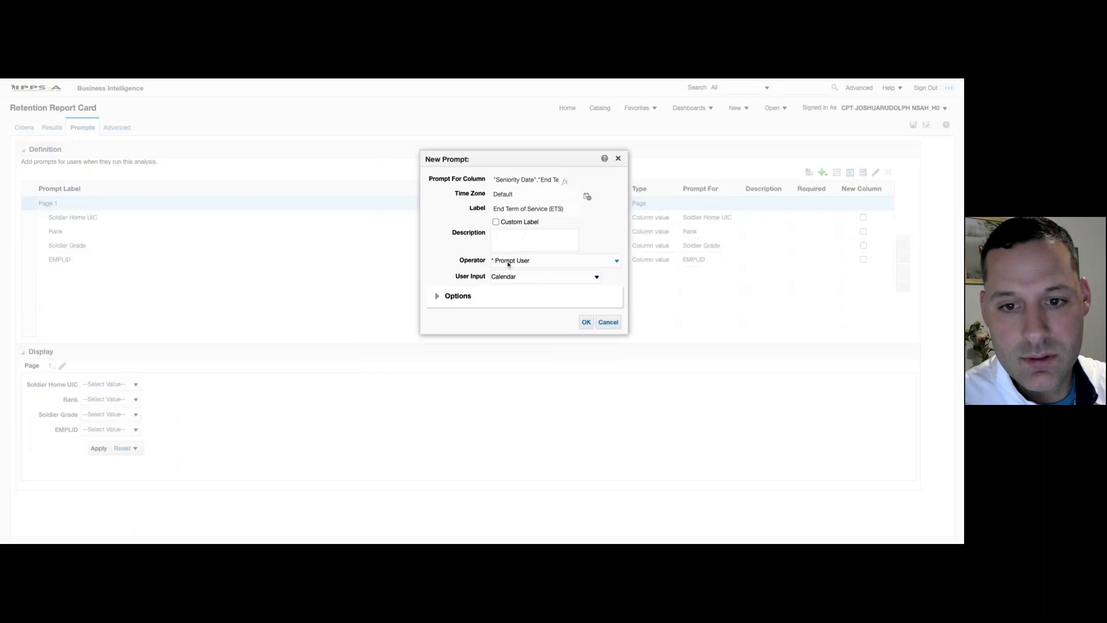
{"action": "left_click", "coordinate": [586, 323]}
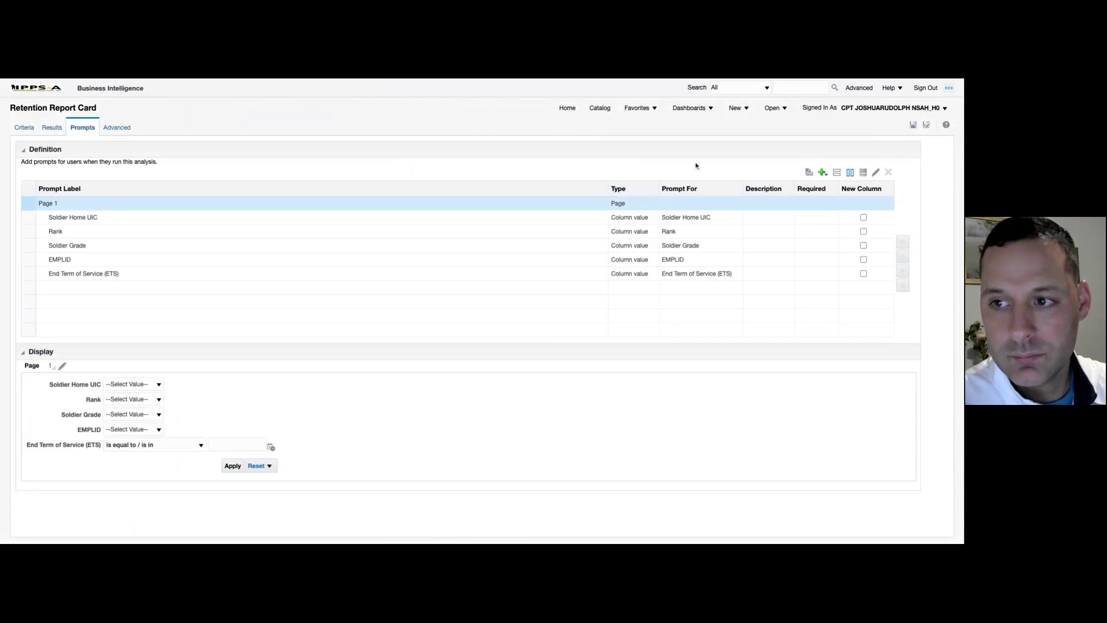
{"action": "left_click", "coordinate": [914, 129]}
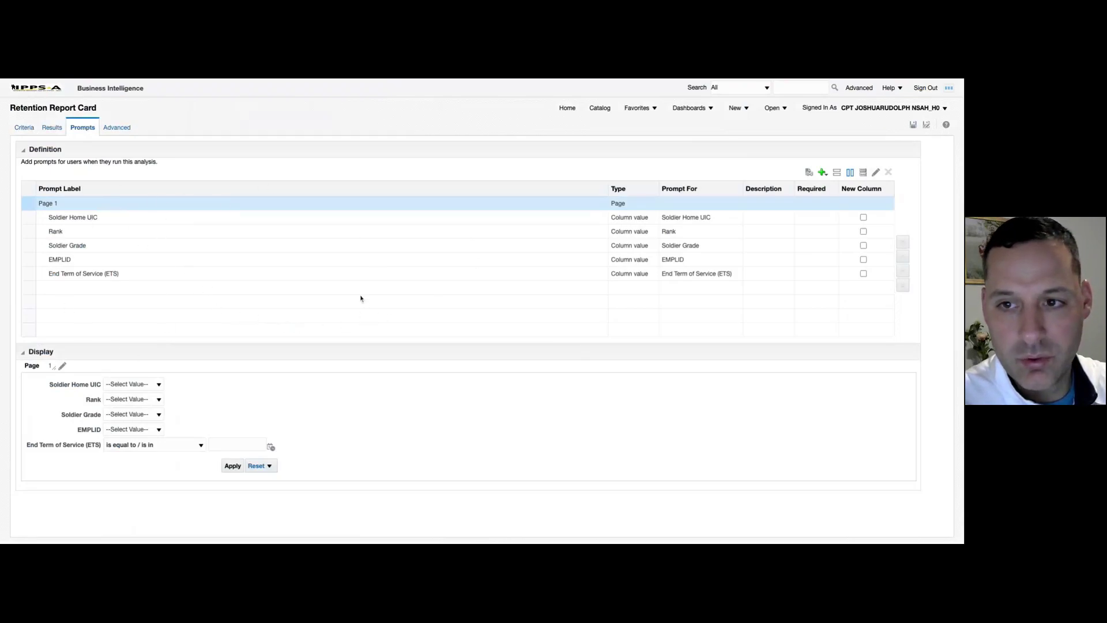
Open My Dashboard and run the Retention report for Soldier Home UIC WH0GA0.
{"action": "left_click", "coordinate": [568, 110]}
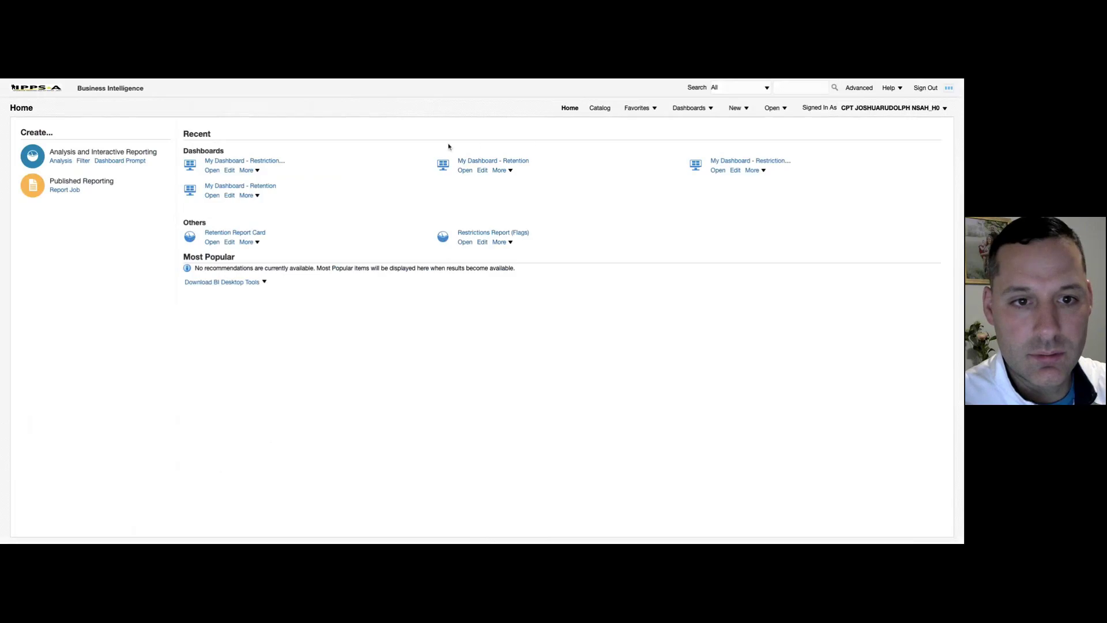
{"action": "left_click", "coordinate": [712, 109]}
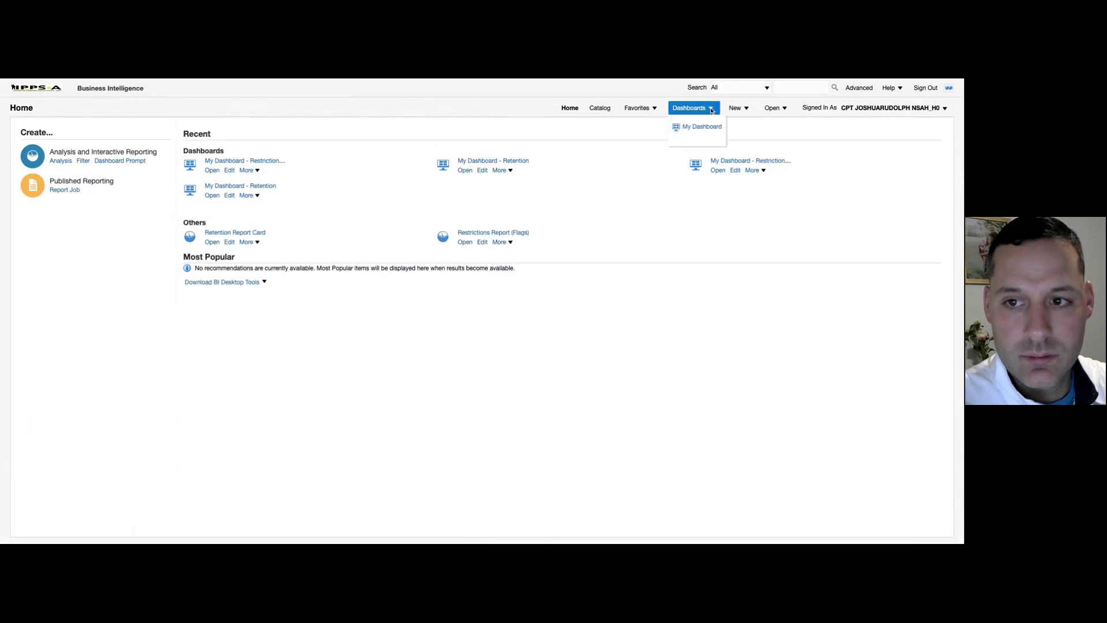
{"action": "left_click", "coordinate": [704, 128]}
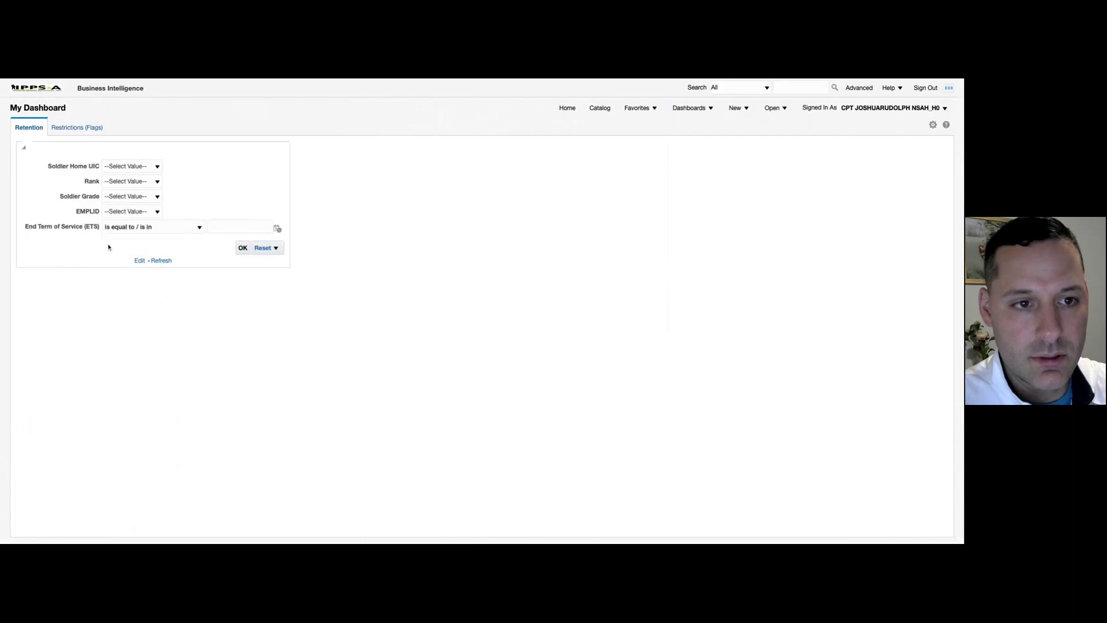
{"action": "left_click", "coordinate": [122, 165]}
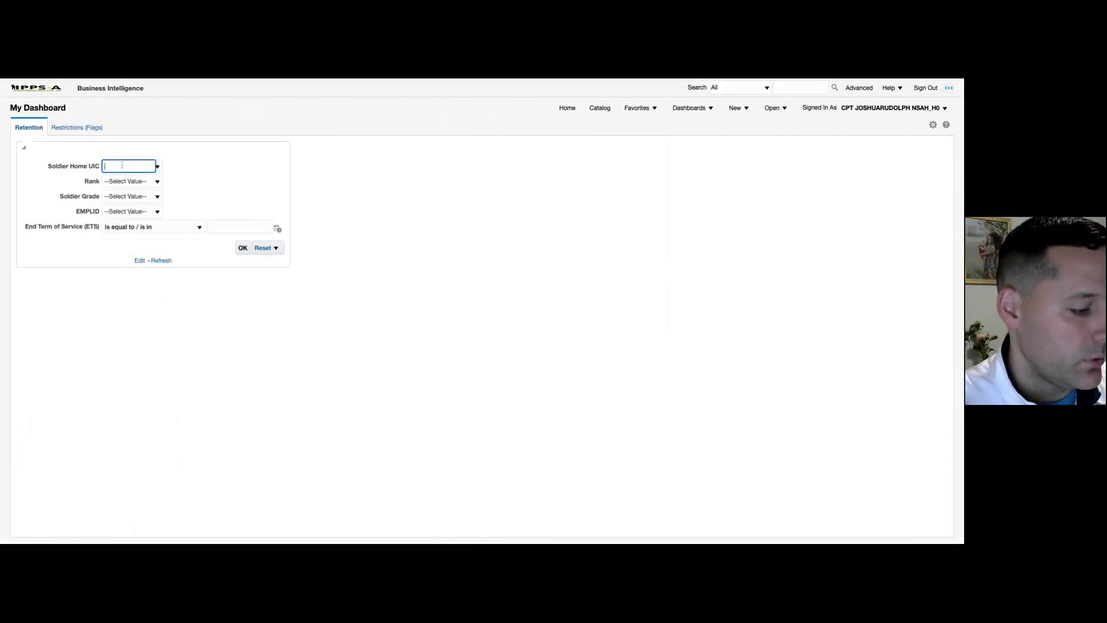
{"action": "type", "text": "WH0GA0"}
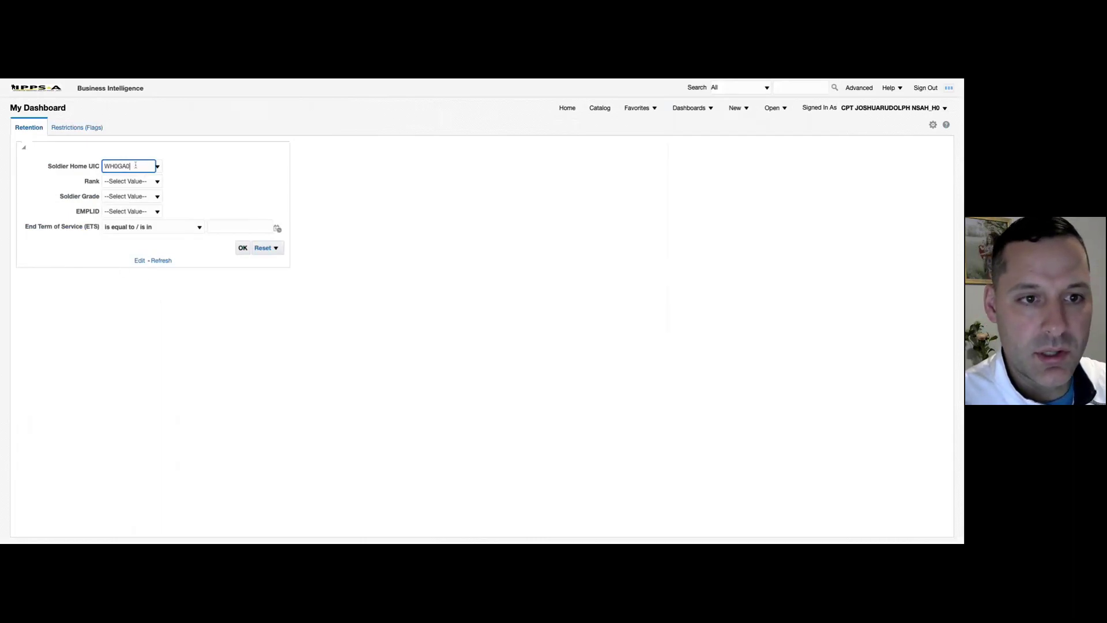
{"action": "left_click", "coordinate": [245, 252]}
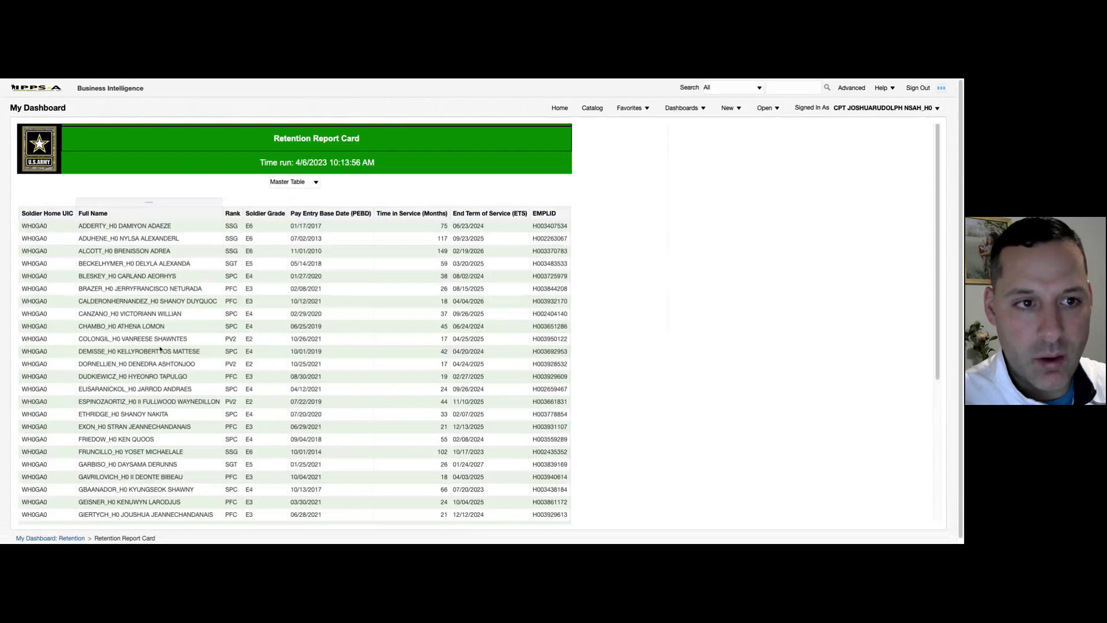
Examine the Retention Report Card output, from the soldier master table to the Total ETS Metrics table and chart.
{"action": "scroll", "coordinate": [126, 367], "scroll_direction": "down", "scroll_amount": 2}
{"action": "scroll", "coordinate": [126, 366], "scroll_direction": "down", "scroll_amount": 1}
{"action": "scroll", "coordinate": [131, 310], "scroll_direction": "down", "scroll_amount": 5}
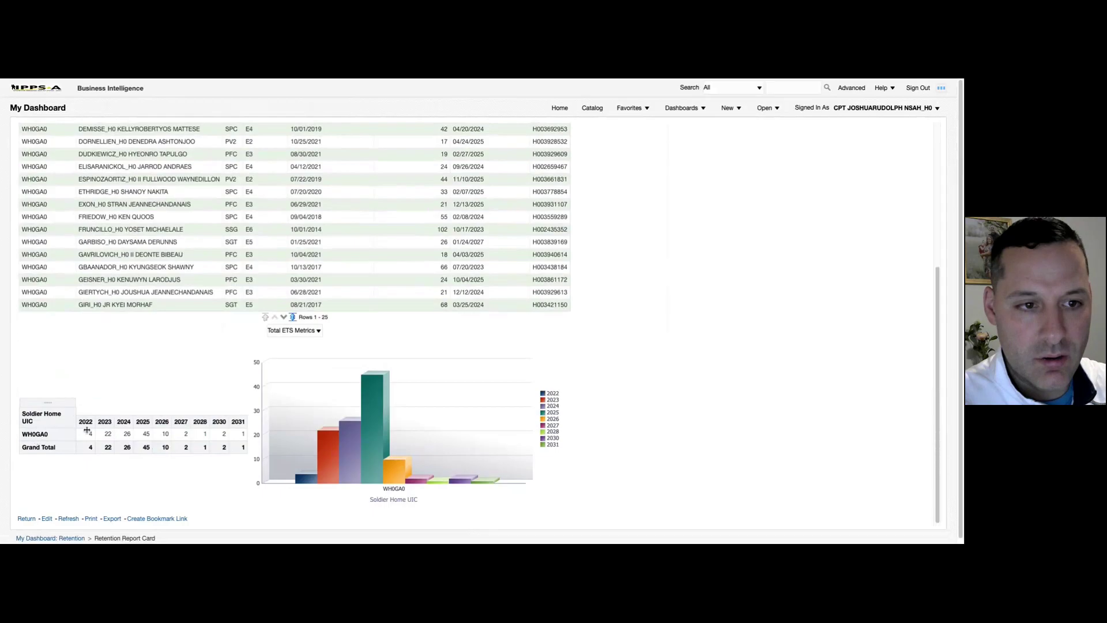
{"action": "scroll", "coordinate": [41, 222], "scroll_direction": "up", "scroll_amount": 8}
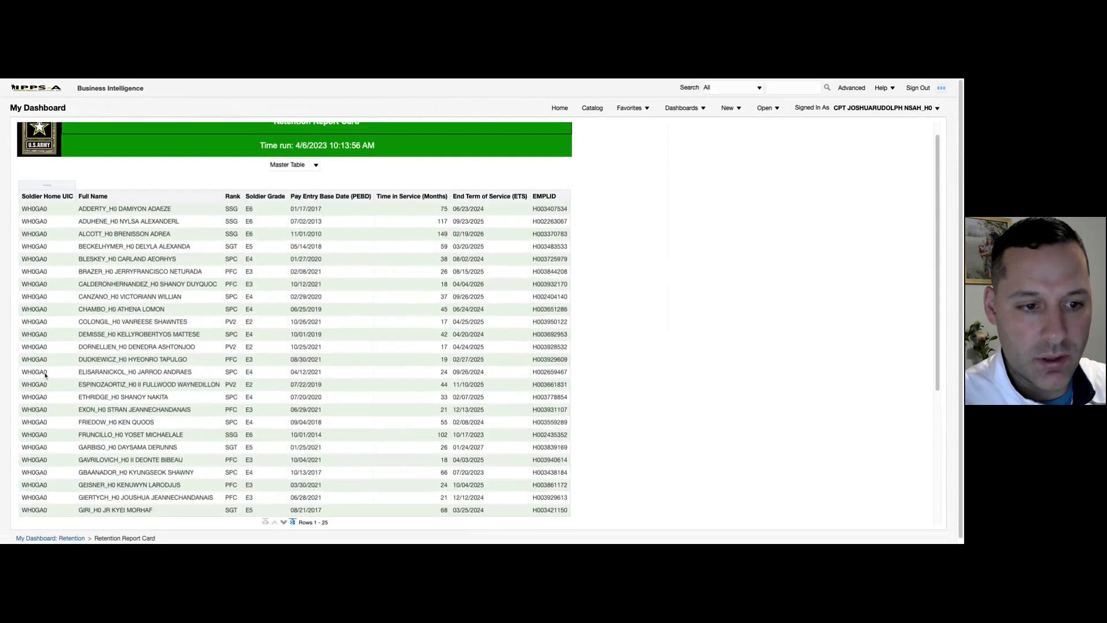
{"action": "scroll", "coordinate": [648, 334], "scroll_direction": "up", "scroll_amount": 1}
{"action": "scroll", "coordinate": [648, 334], "scroll_direction": "down", "scroll_amount": 1}
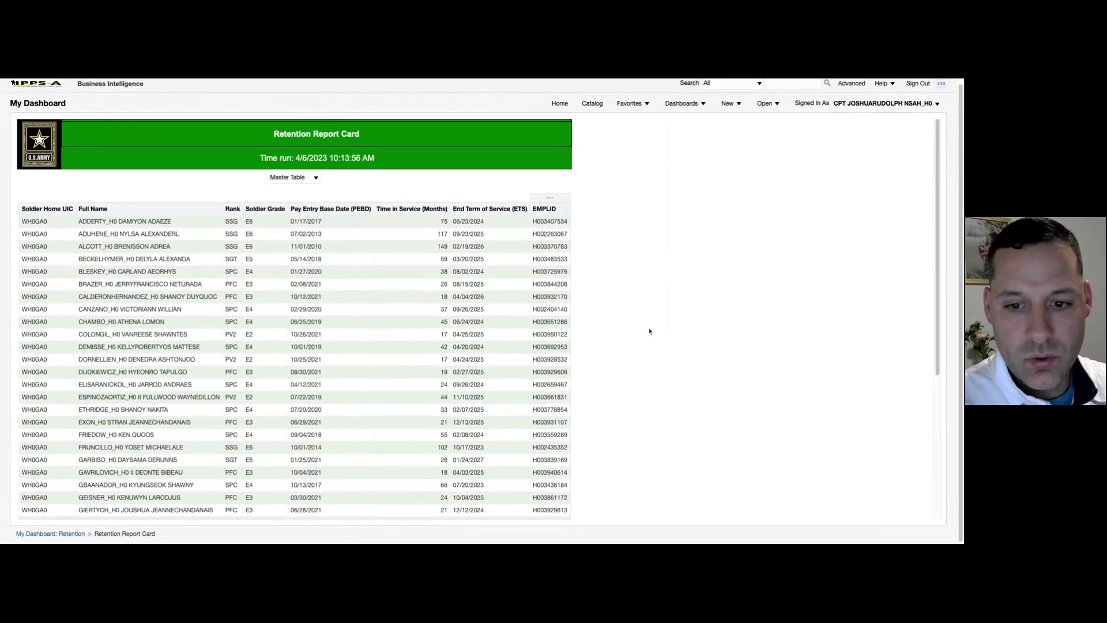
{"action": "mouse_move", "coordinate": [938, 238]}
{"action": "left_mouse_down"}
{"action": "mouse_move", "coordinate": [939, 357]}
{"action": "mouse_move", "coordinate": [939, 237]}
{"action": "left_mouse_up"}
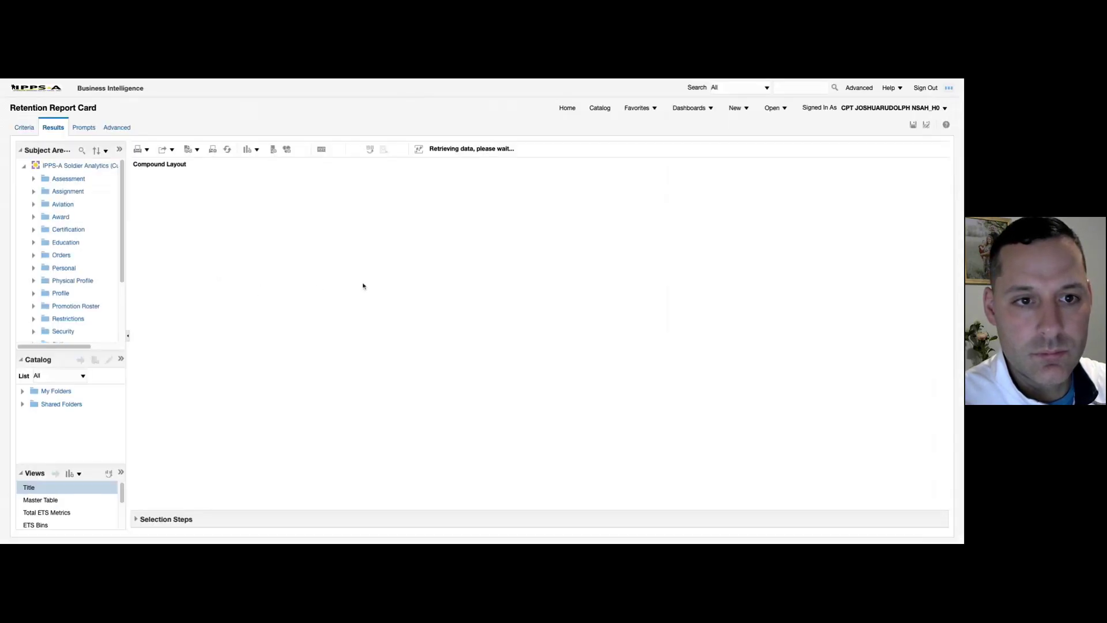
Delete the Soldier Home UIC, Rank, Soldier Grade, EMPLID and End Term of Service (ETS) prompts from the Retention Report Card analysis.
{"action": "left_click", "coordinate": [84, 127]}
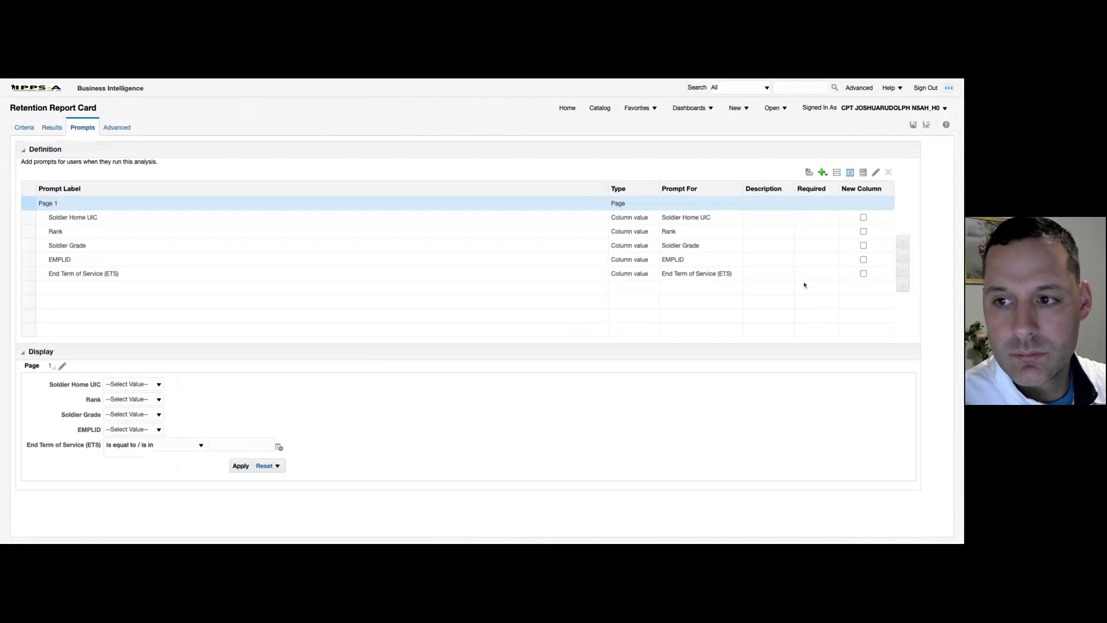
{"action": "left_click", "coordinate": [570, 217]}
{"action": "left_click", "coordinate": [887, 173]}
{"action": "left_click", "coordinate": [888, 173]}
{"action": "left_click", "coordinate": [888, 175]}
{"action": "left_click", "coordinate": [887, 173]}
{"action": "left_click", "coordinate": [887, 173]}
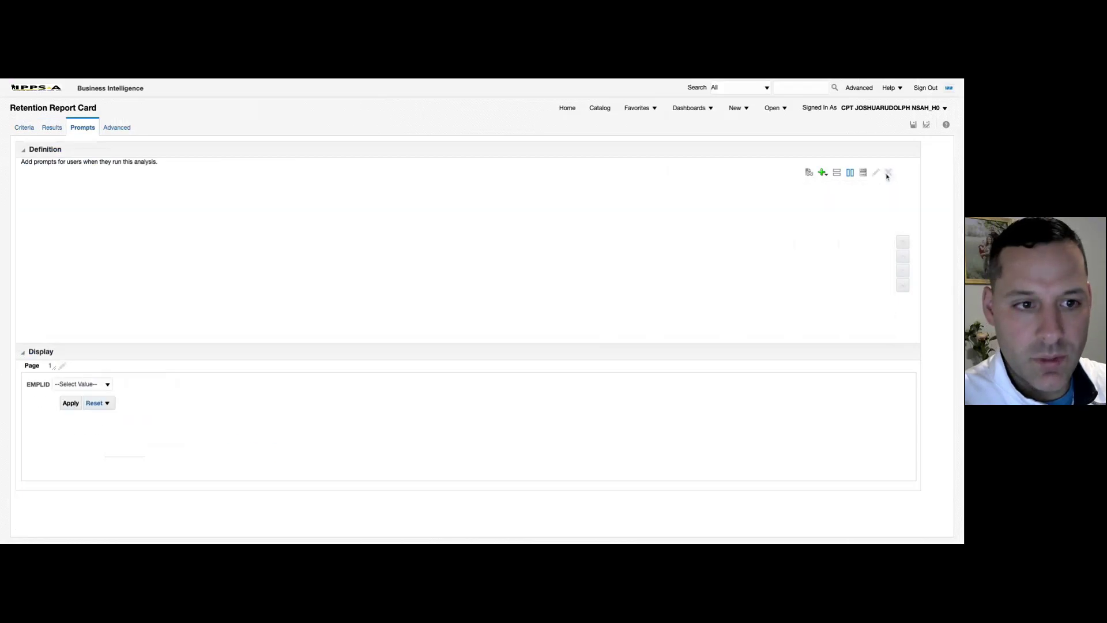
Add an is prompted filter on the Soldier Home UIC column of the Retention Report Card criteria.
{"action": "left_click", "coordinate": [31, 129]}
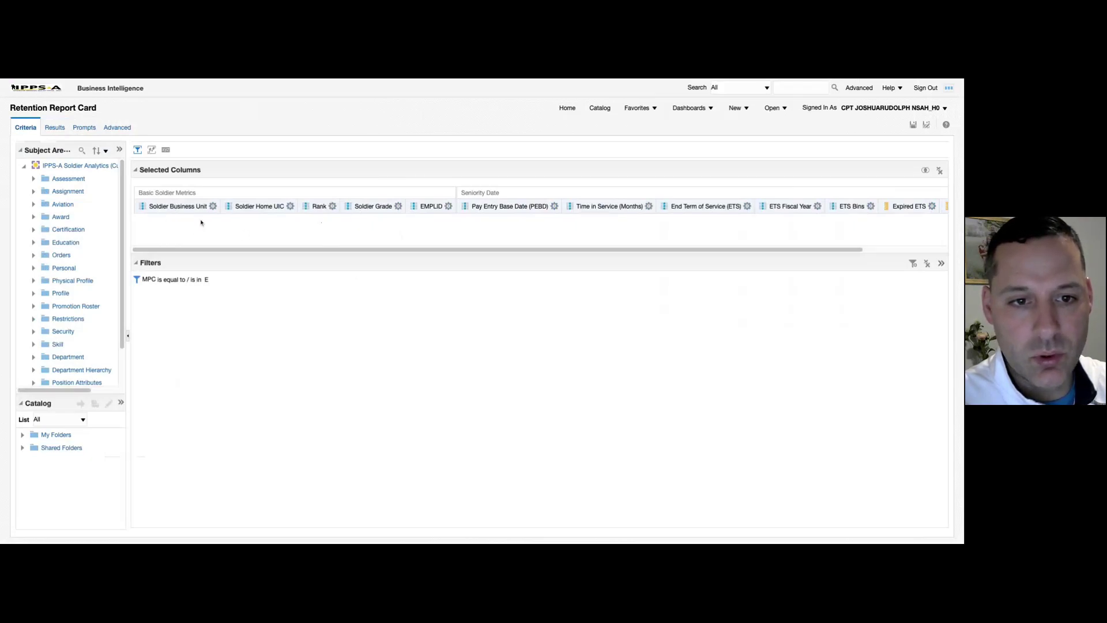
{"action": "left_click", "coordinate": [290, 206]}
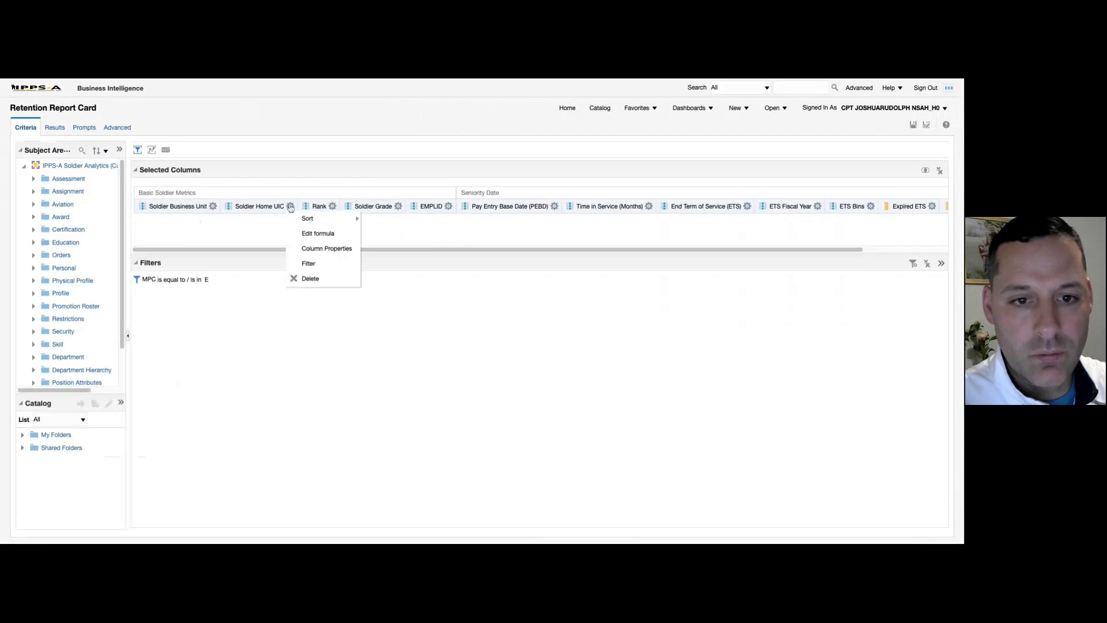
{"action": "left_click", "coordinate": [309, 264]}
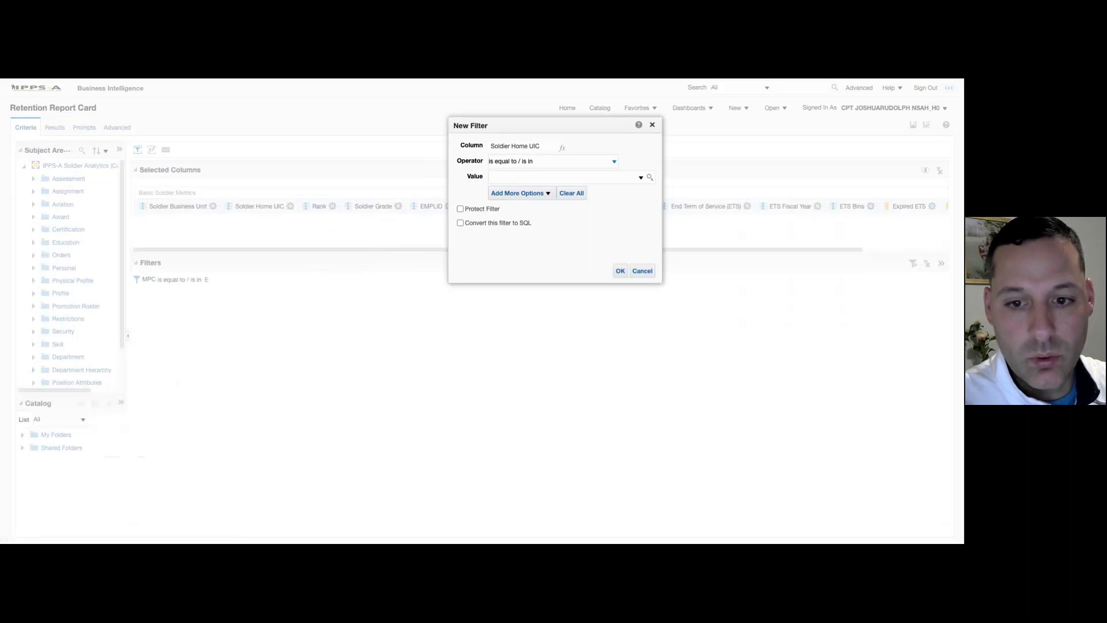
{"action": "left_click", "coordinate": [504, 365]}
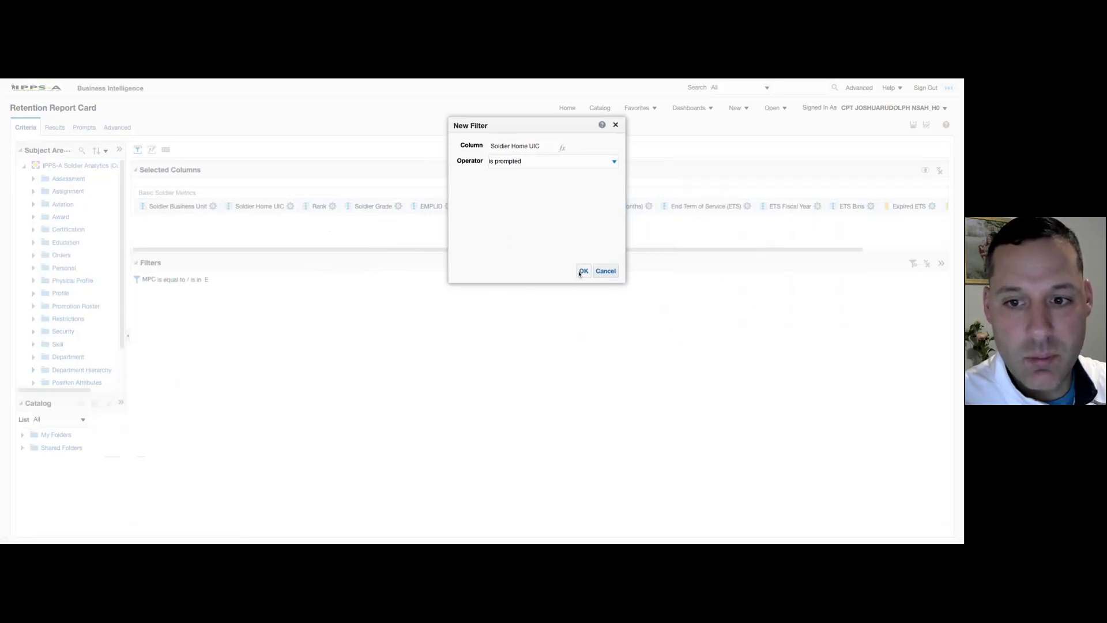
{"action": "left_click", "coordinate": [583, 271]}
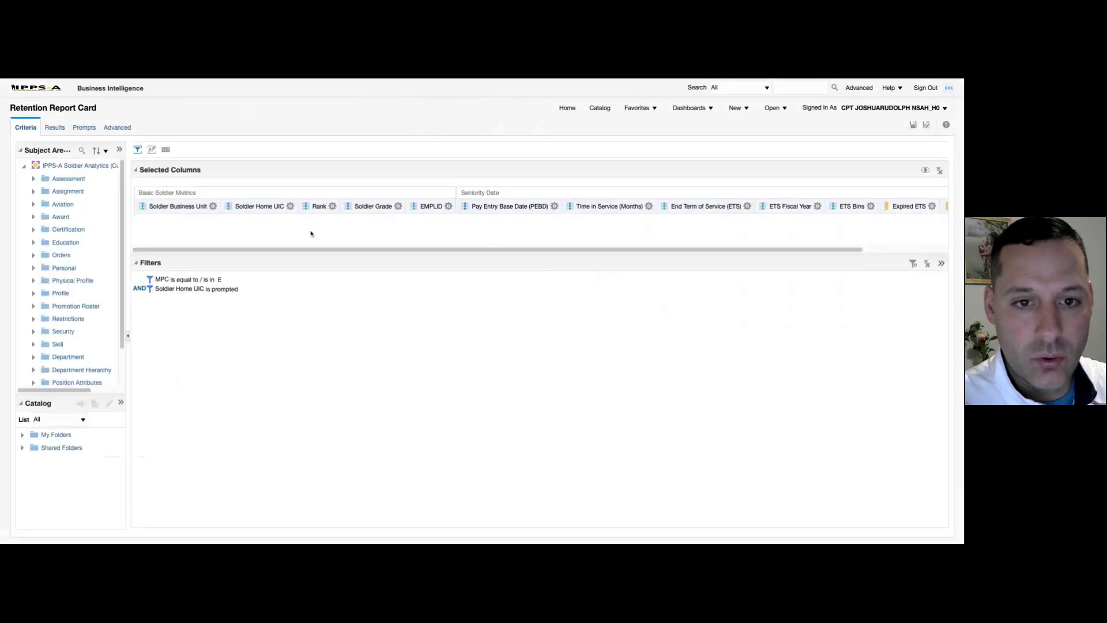
Add an is prompted filter on the Rank column of the Retention Report Card.
{"action": "left_click", "coordinate": [334, 207]}
{"action": "left_click", "coordinate": [381, 270]}
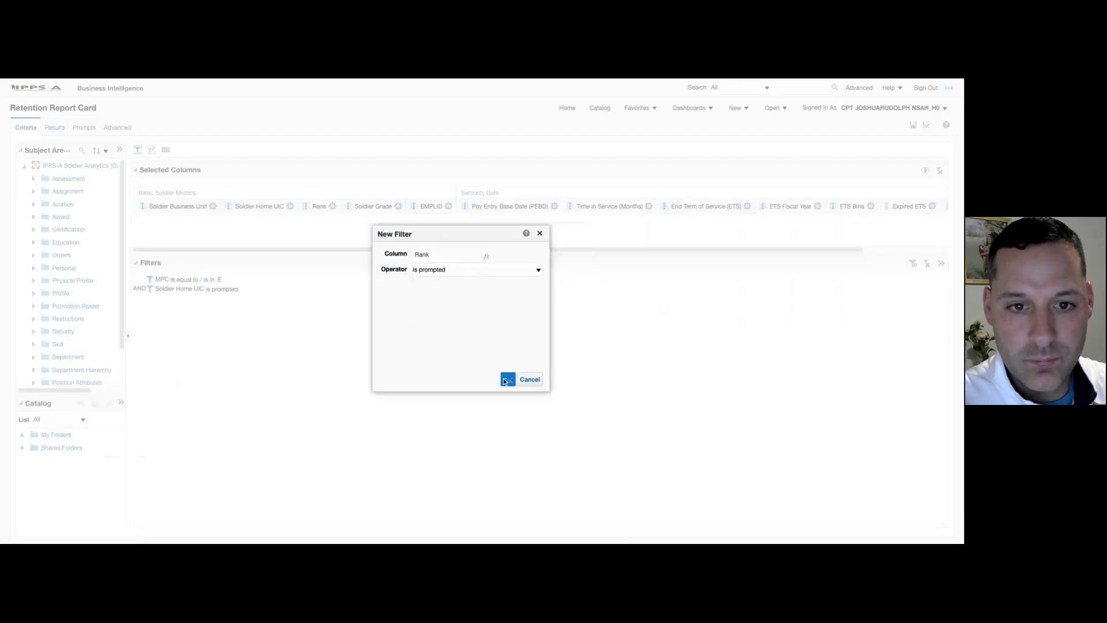
{"action": "left_click", "coordinate": [507, 379]}
Add an is prompted filter on the Soldier Grade column of the Retention Report Card.
{"action": "left_click", "coordinate": [398, 206]}
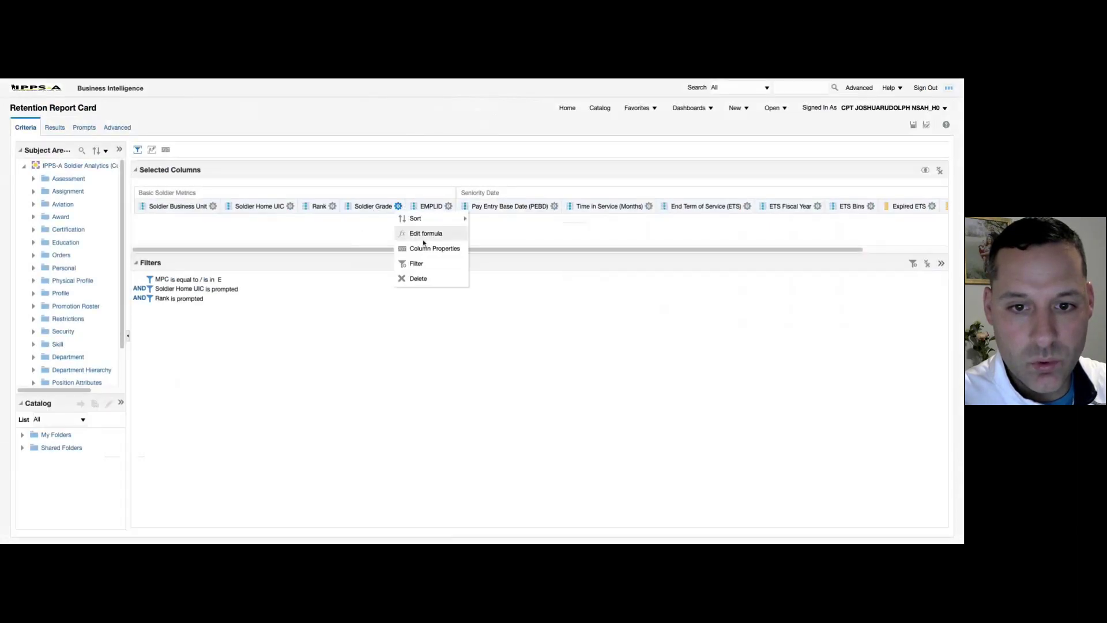
{"action": "left_click", "coordinate": [425, 265]}
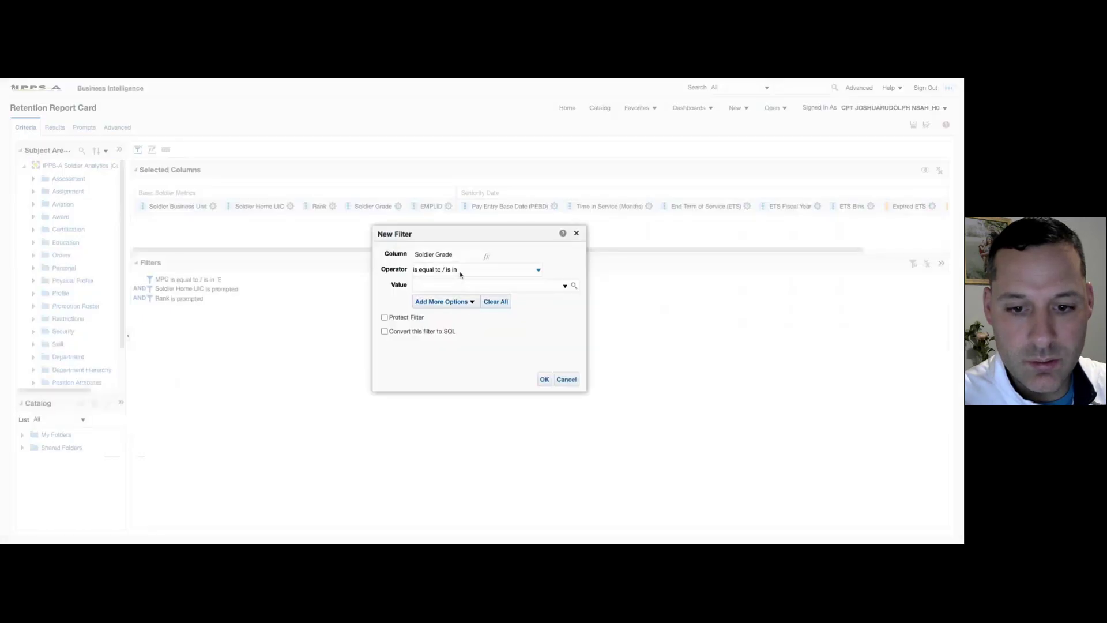
{"action": "left_click", "coordinate": [460, 271]}
{"action": "left_click", "coordinate": [455, 458]}
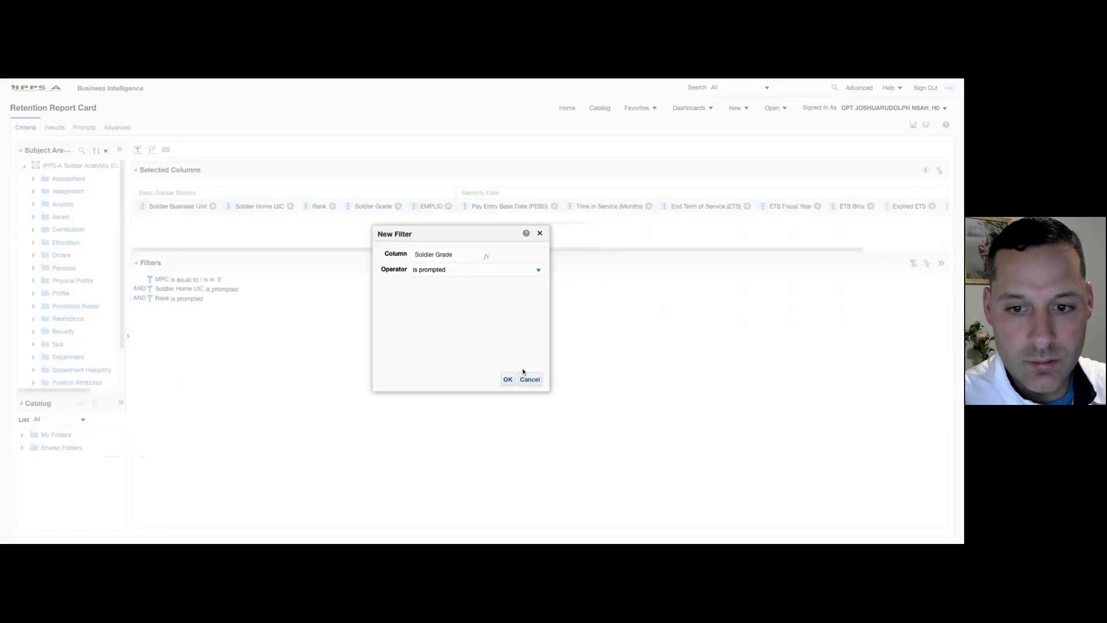
{"action": "left_click", "coordinate": [507, 379]}
Add an is prompted filter on the EMPLID column of the Retention Report Card.
{"action": "left_click", "coordinate": [448, 206]}
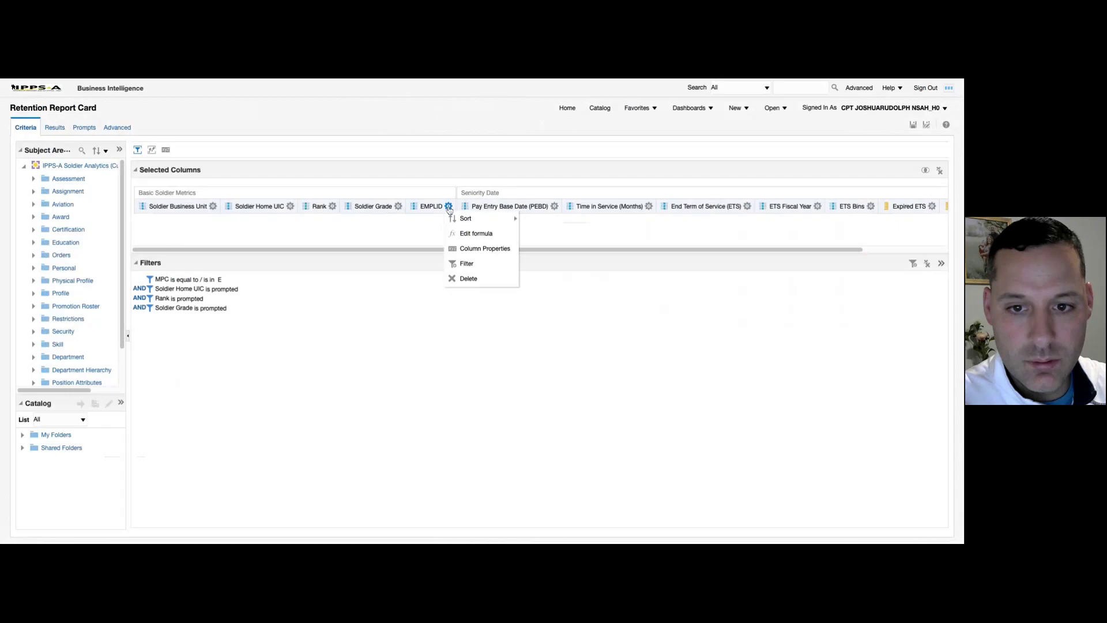
{"action": "left_click", "coordinate": [461, 263]}
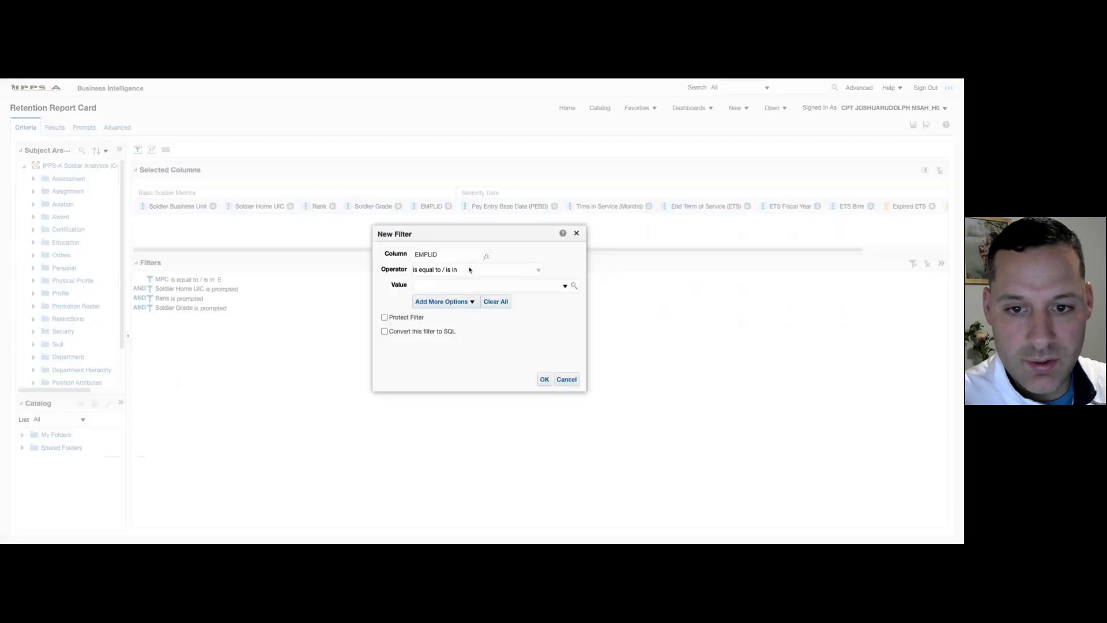
{"action": "left_click", "coordinate": [457, 271]}
{"action": "left_click", "coordinate": [455, 458]}
{"action": "left_click", "coordinate": [508, 378]}
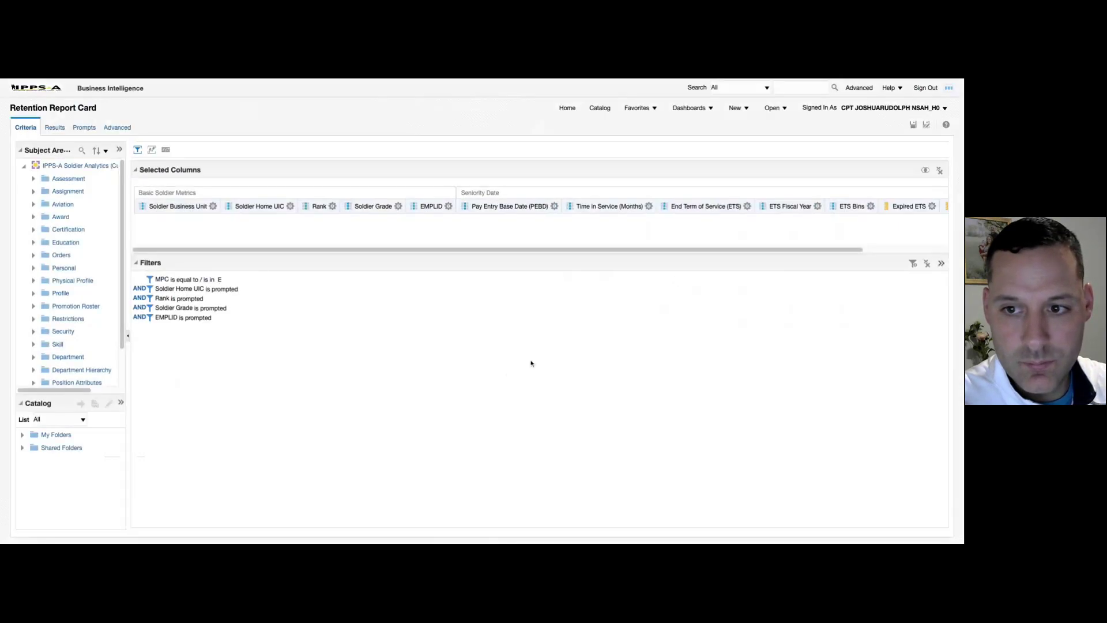
Add an is prompted filter on the End Term of Service (ETS) column of the Retention Report Card.
{"action": "left_click", "coordinate": [748, 207]}
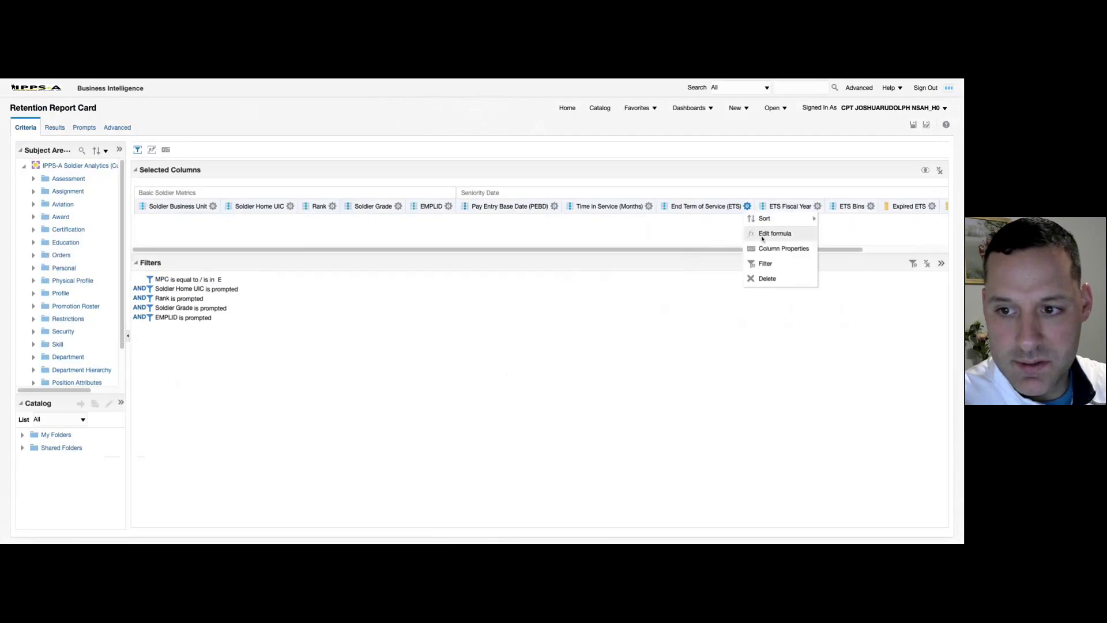
{"action": "left_click", "coordinate": [764, 264]}
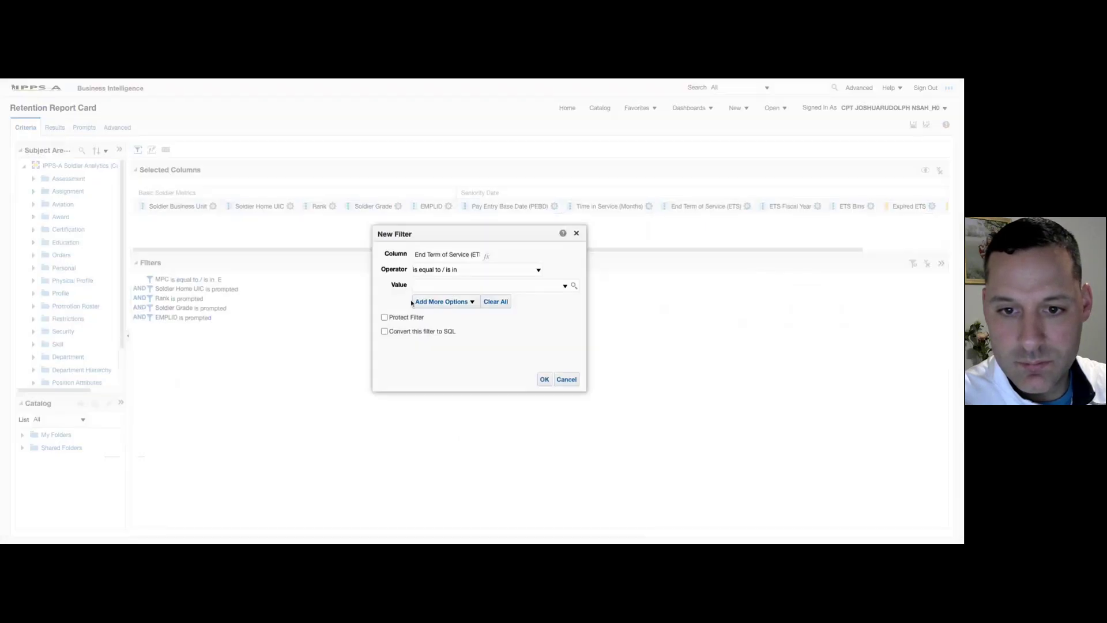
{"action": "left_click", "coordinate": [446, 272]}
{"action": "left_click", "coordinate": [508, 379]}
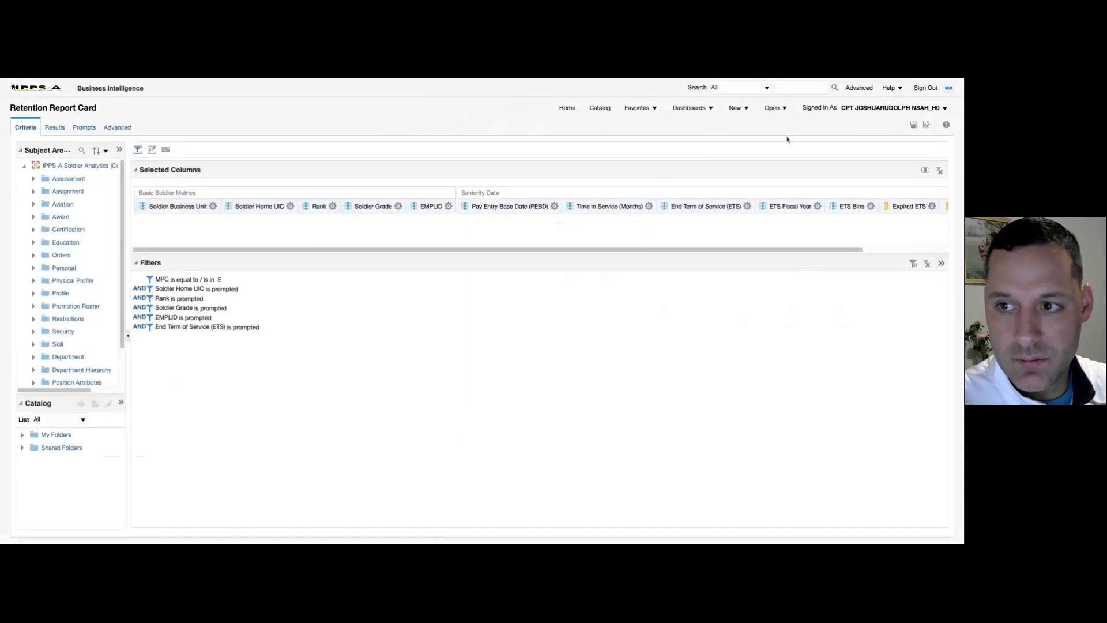
Open the Restrictions Report (Flags) analysis for editing and add an is prompted filter on its Soldier Home UIC column.
{"action": "left_click", "coordinate": [584, 120]}
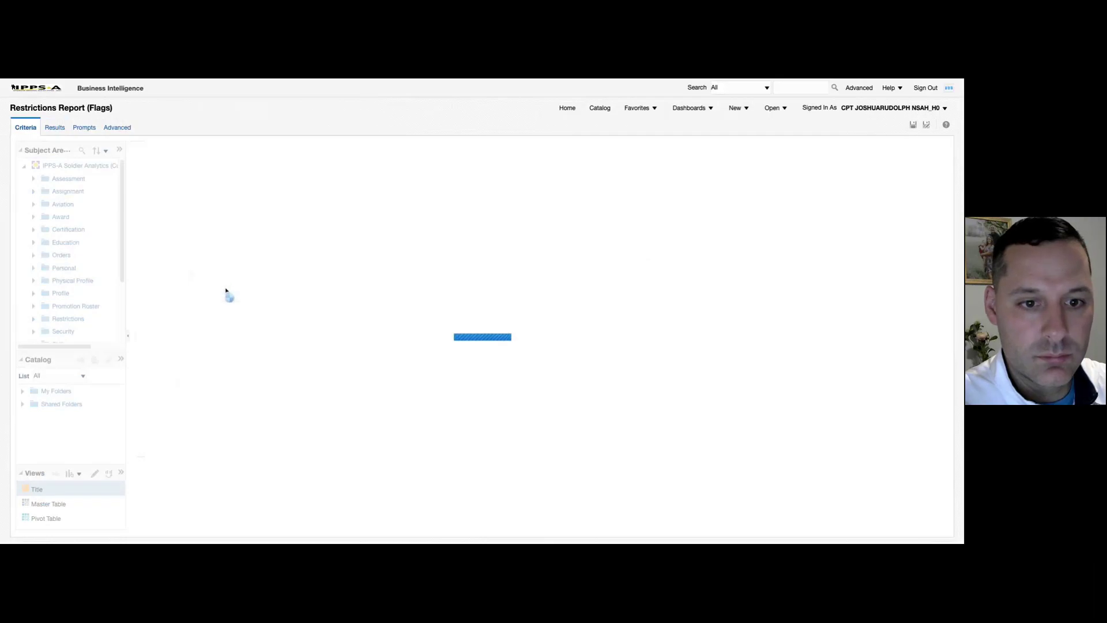
{"action": "left_click", "coordinate": [204, 206]}
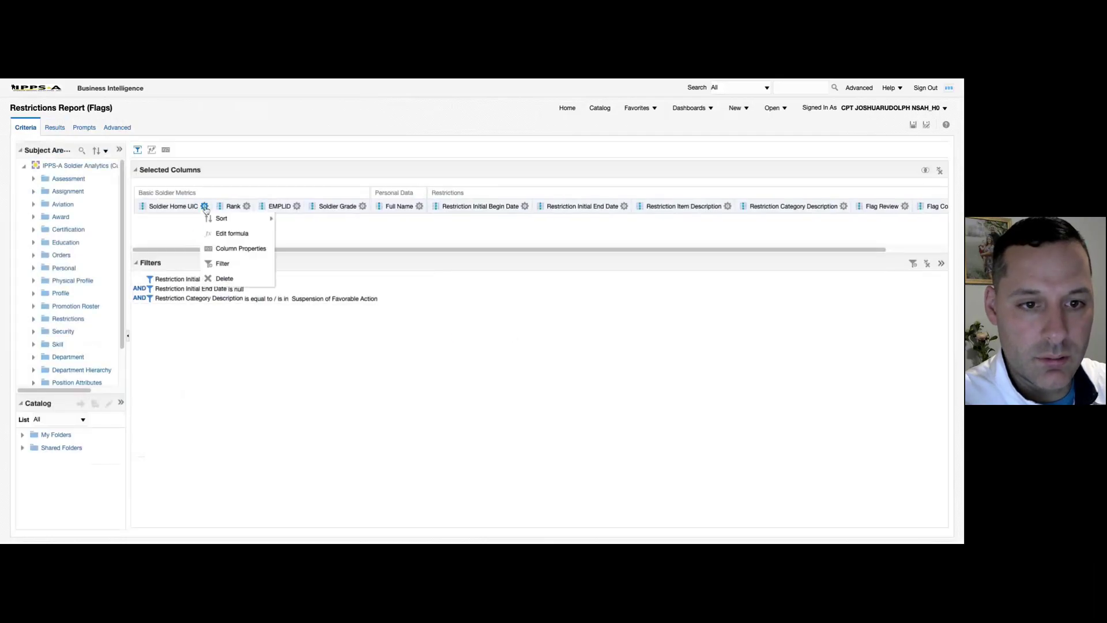
{"action": "left_click", "coordinate": [223, 264]}
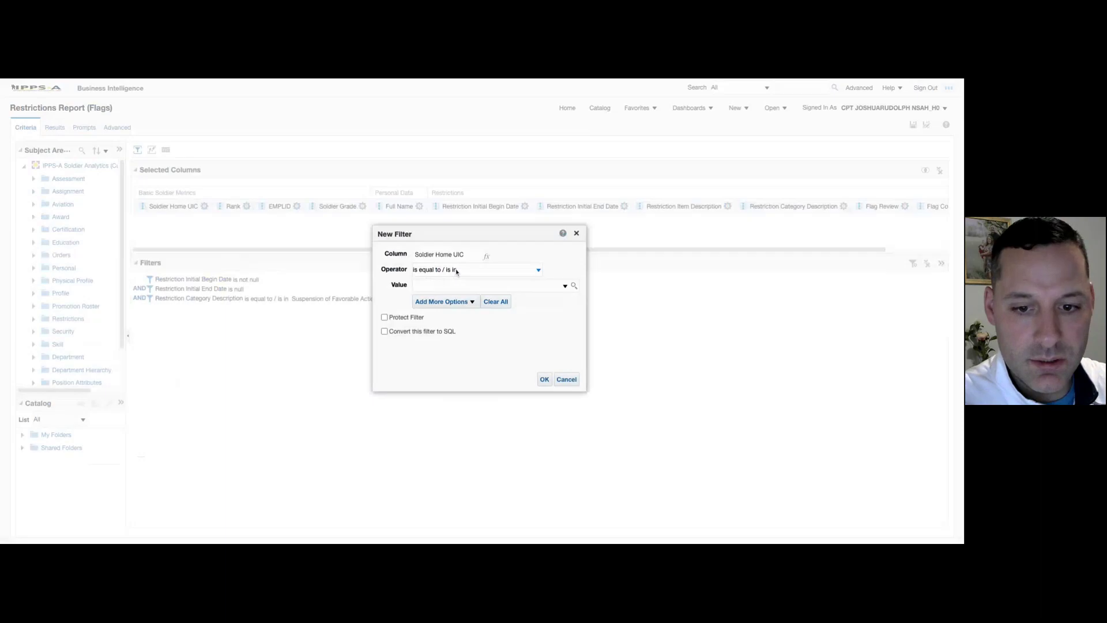
{"action": "left_click", "coordinate": [456, 272]}
{"action": "left_click", "coordinate": [487, 396]}
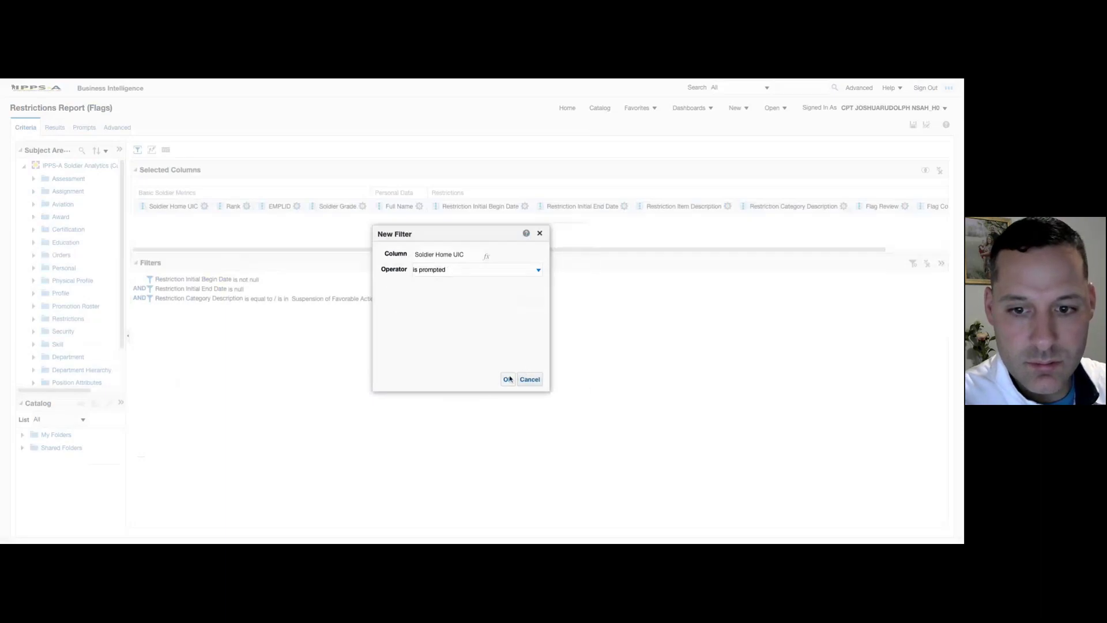
{"action": "left_click", "coordinate": [509, 379]}
Add an is prompted filter on the Rank column of the Restrictions Report (Flags).
{"action": "left_click", "coordinate": [246, 206]}
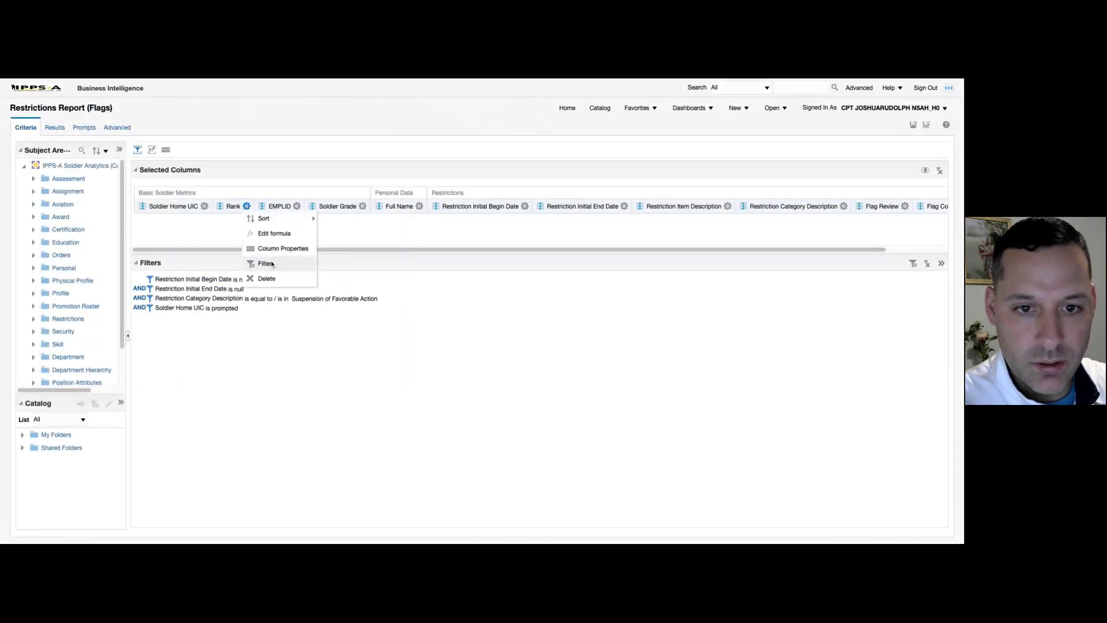
{"action": "left_click", "coordinate": [265, 262]}
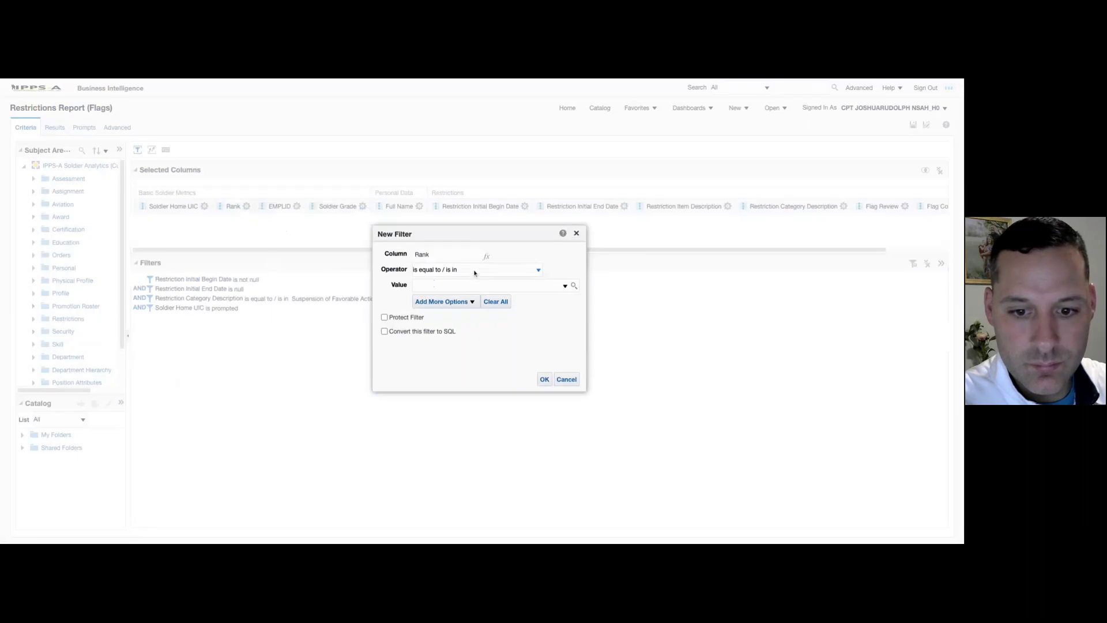
{"action": "left_click", "coordinate": [474, 270]}
{"action": "left_click", "coordinate": [487, 396]}
{"action": "left_click", "coordinate": [509, 379]}
Add an is prompted filter on the EMPLID column of the Restrictions Report (Flags).
{"action": "left_click", "coordinate": [297, 206]}
{"action": "left_click", "coordinate": [315, 263]}
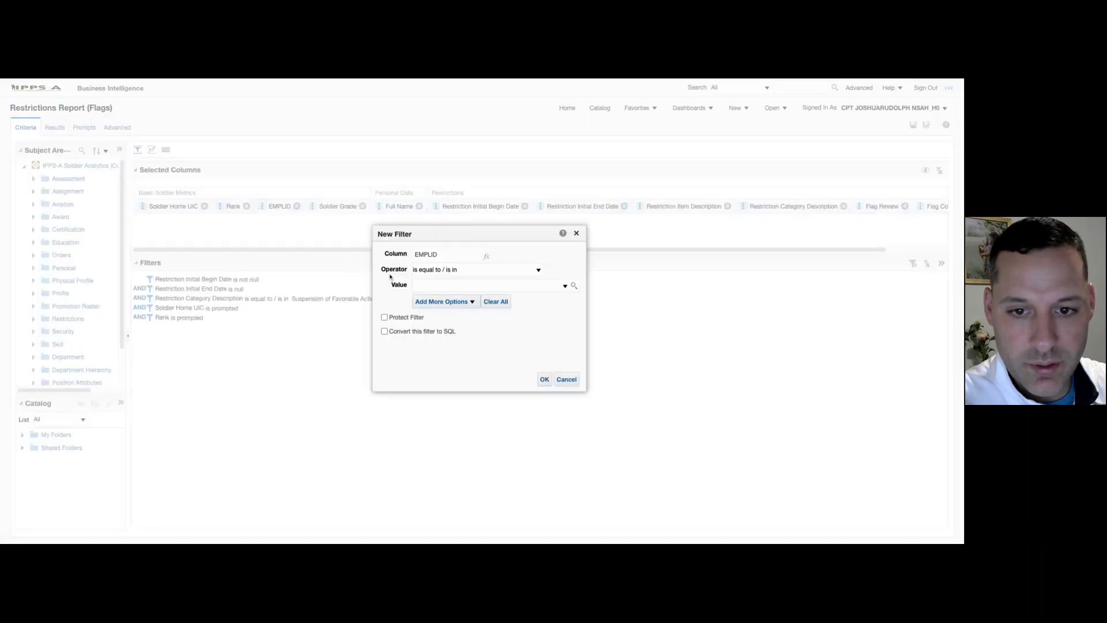
{"action": "left_click", "coordinate": [452, 270]}
{"action": "left_click", "coordinate": [487, 396]}
{"action": "left_click", "coordinate": [507, 379]}
Add an is prompted filter on the Soldier Grade column of the Restrictions Report (Flags) and save the analysis.
{"action": "left_click", "coordinate": [362, 207]}
{"action": "left_click", "coordinate": [380, 261]}
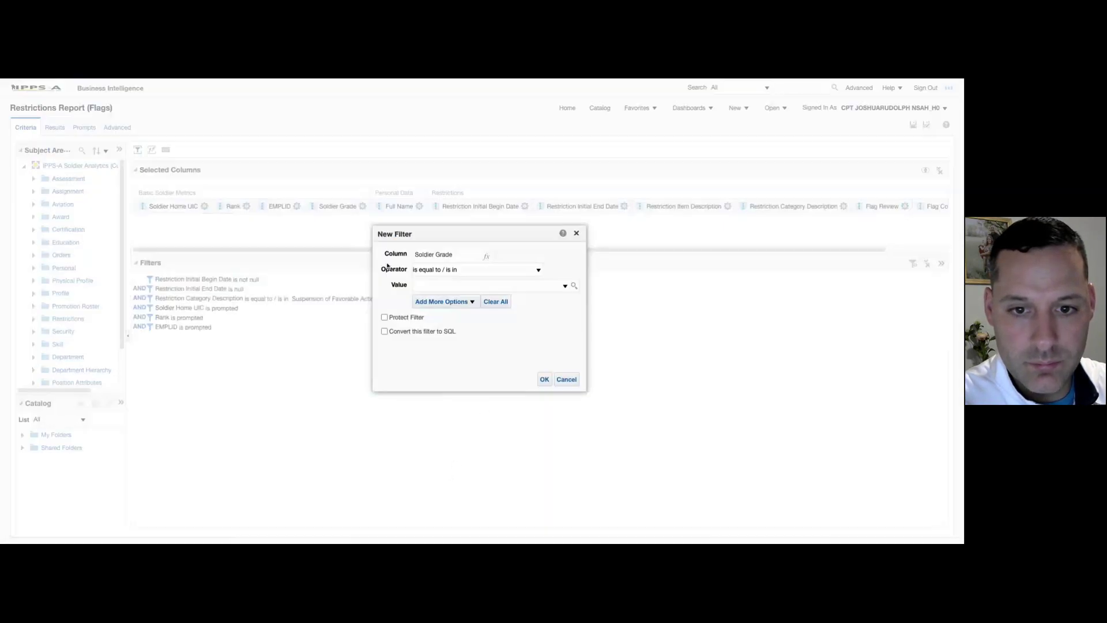
{"action": "left_click", "coordinate": [456, 271]}
{"action": "left_click", "coordinate": [502, 394]}
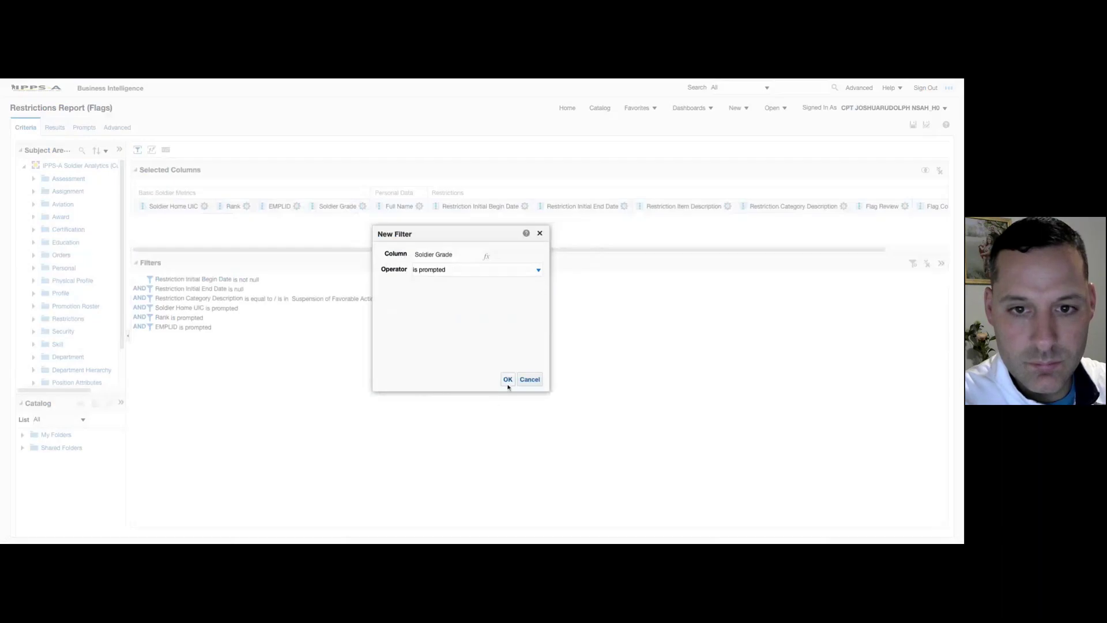
{"action": "left_click", "coordinate": [507, 380]}
{"action": "left_click", "coordinate": [914, 126]}
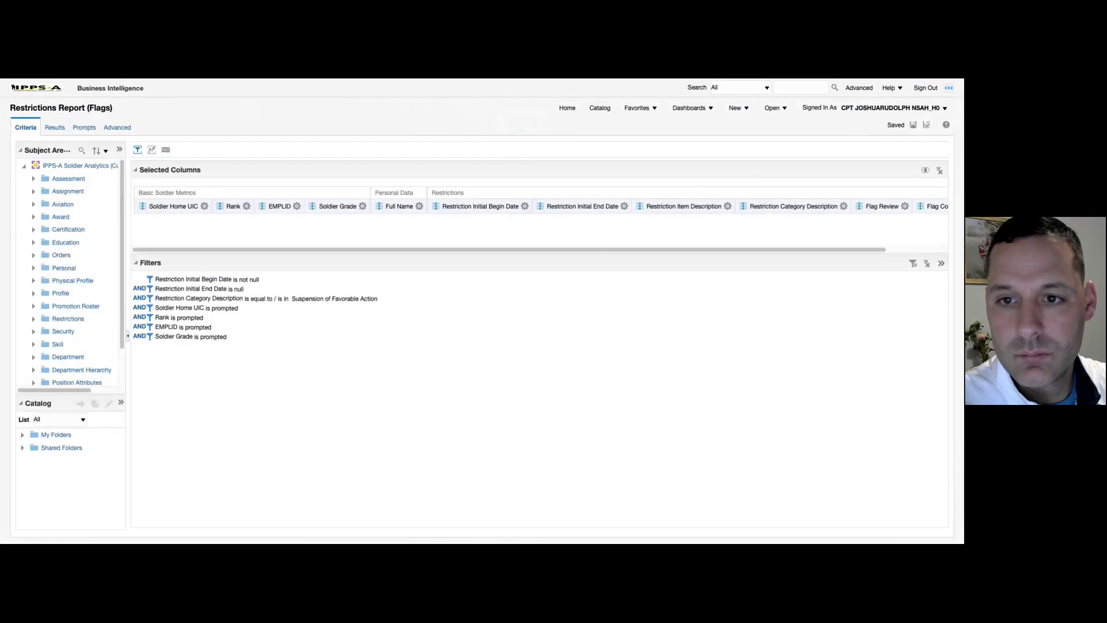
Create a new dashboard prompt based on the IPPS-A Soldier Analytics (Current Only) subject area.
{"action": "left_click", "coordinate": [565, 110]}
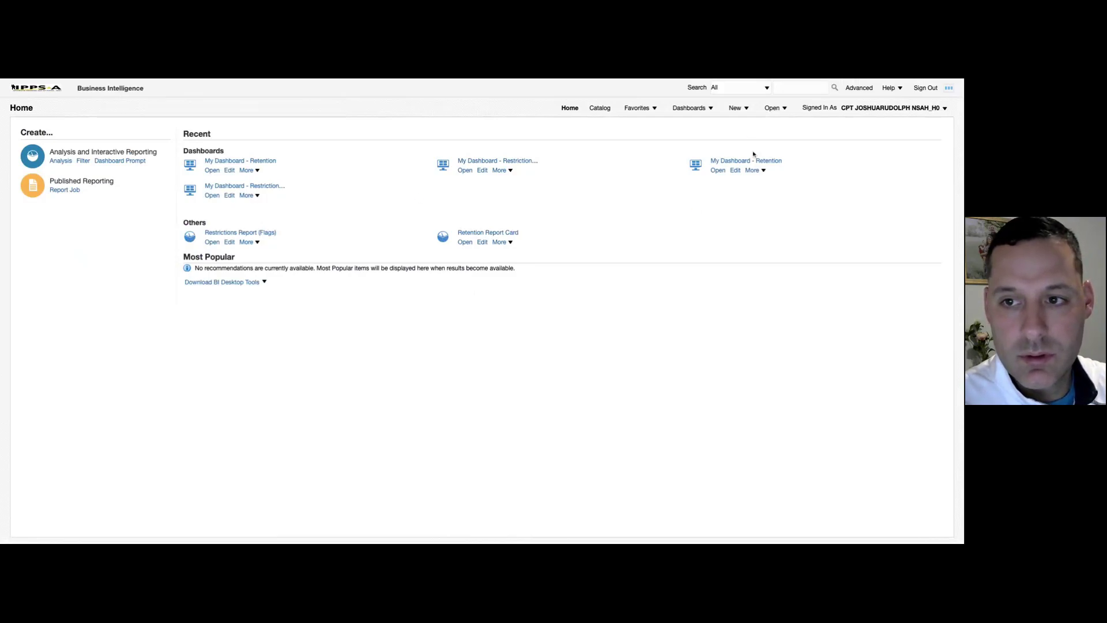
{"action": "left_click", "coordinate": [739, 109]}
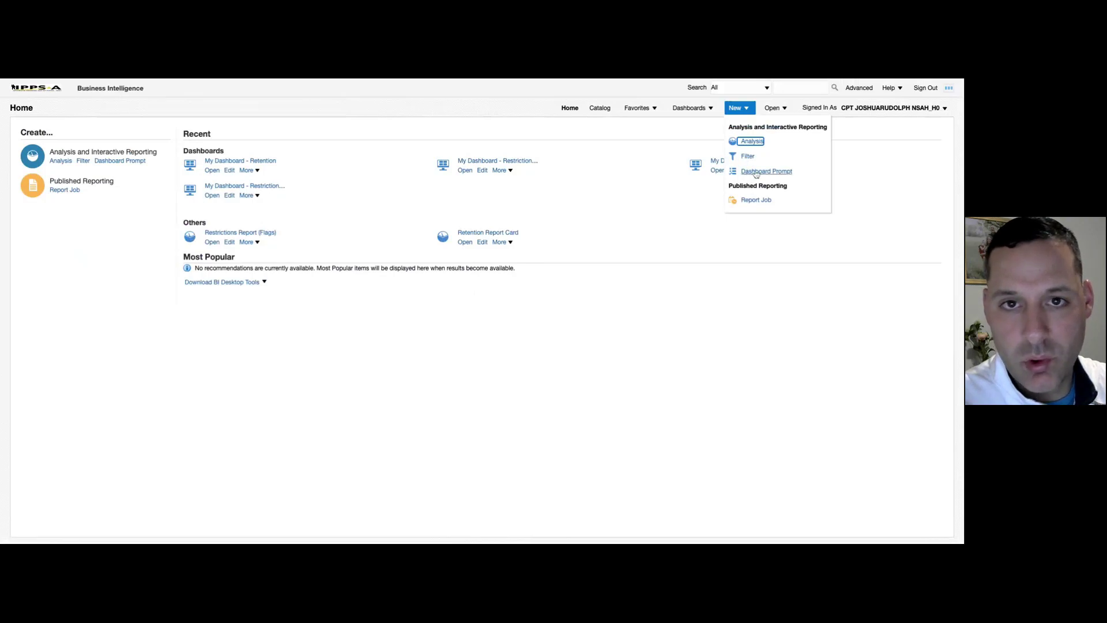
{"action": "left_click", "coordinate": [757, 172]}
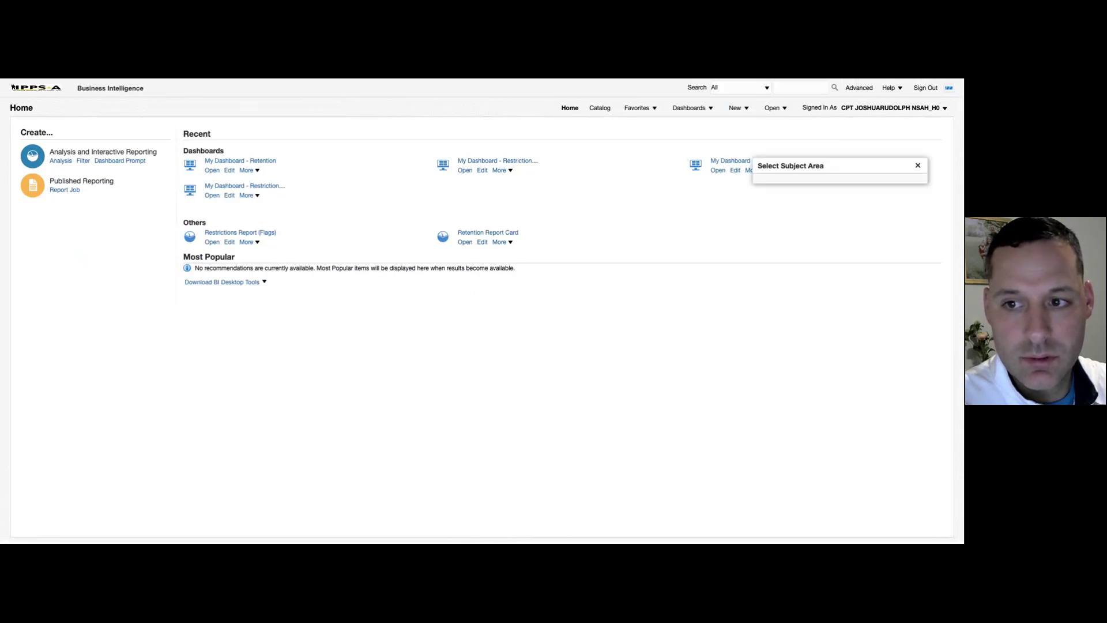
{"action": "left_click_drag", "start_coordinate": [802, 165], "coordinate": [806, 156]}
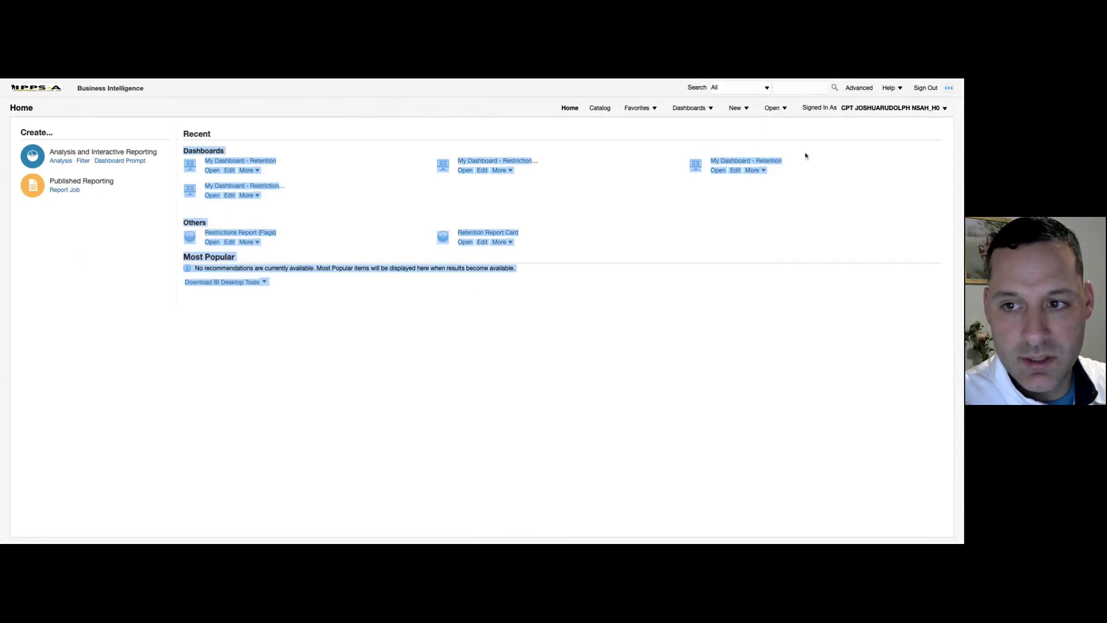
{"action": "left_click", "coordinate": [736, 109]}
{"action": "left_click", "coordinate": [754, 172]}
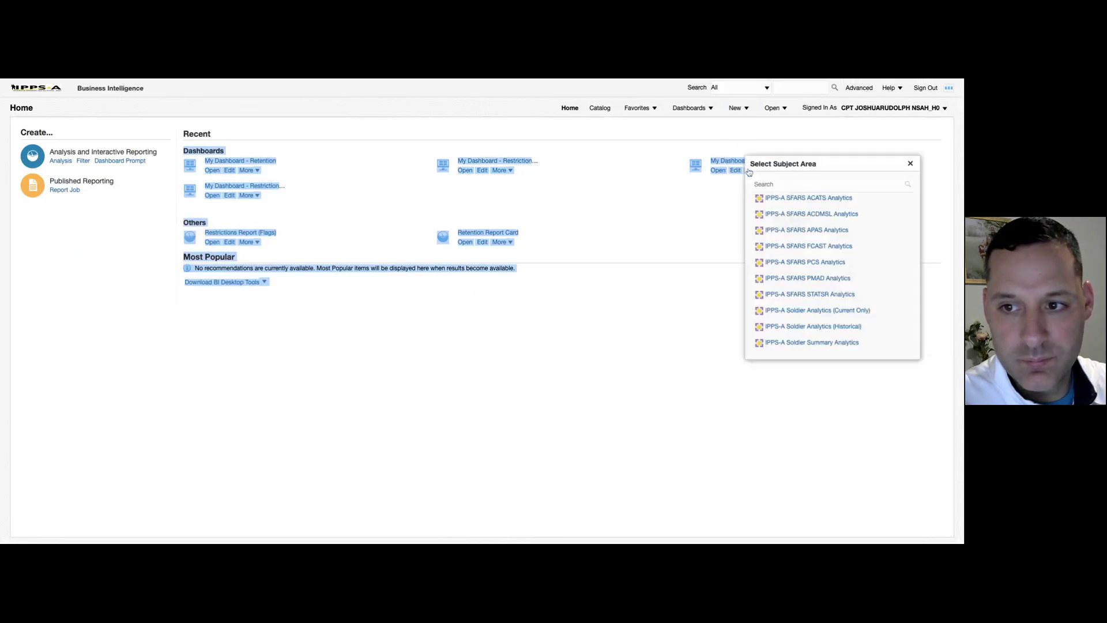
{"action": "left_click", "coordinate": [814, 316]}
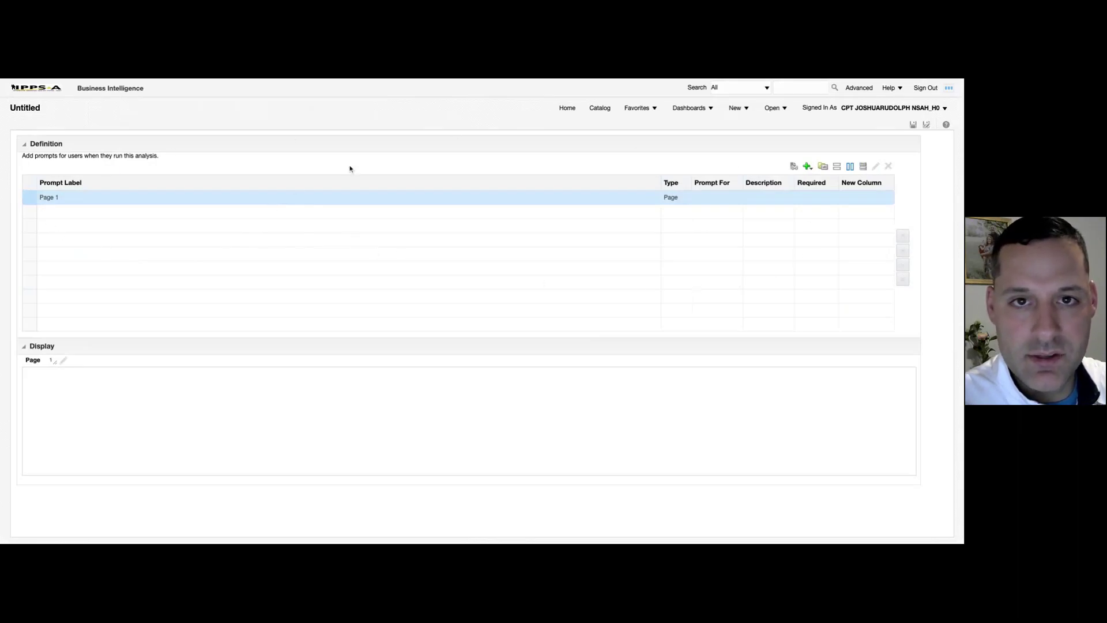
Add a column prompt for Employee ID (EMPLID) from Basic Soldier Metrics under R3 - Readiness and Manning Metrics, keeping the default options.
{"action": "left_click", "coordinate": [812, 171]}
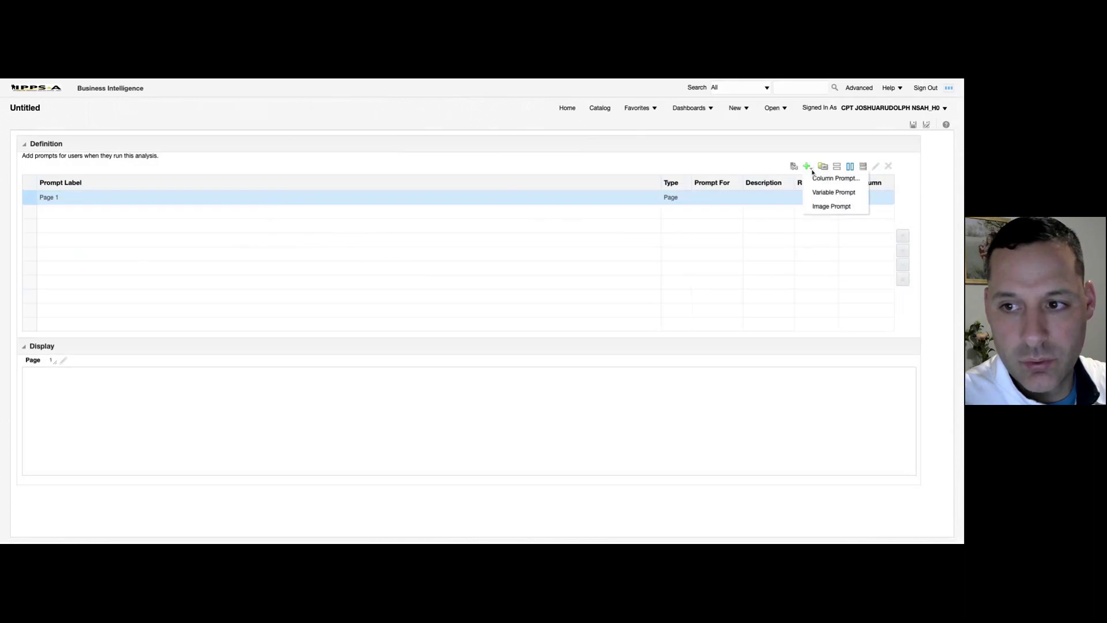
{"action": "left_click", "coordinate": [822, 180]}
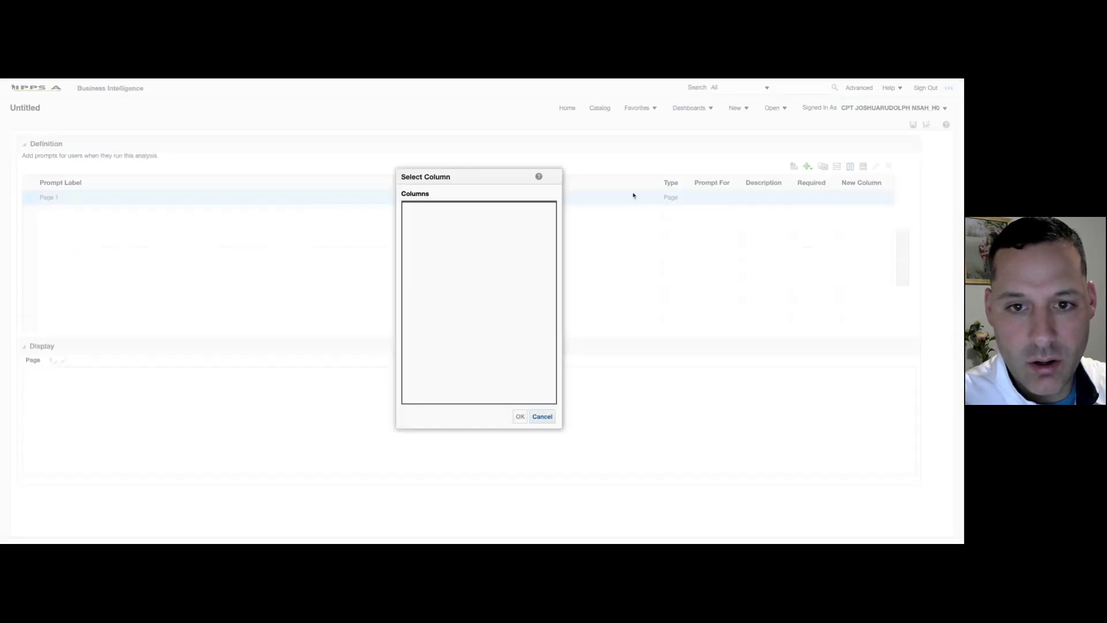
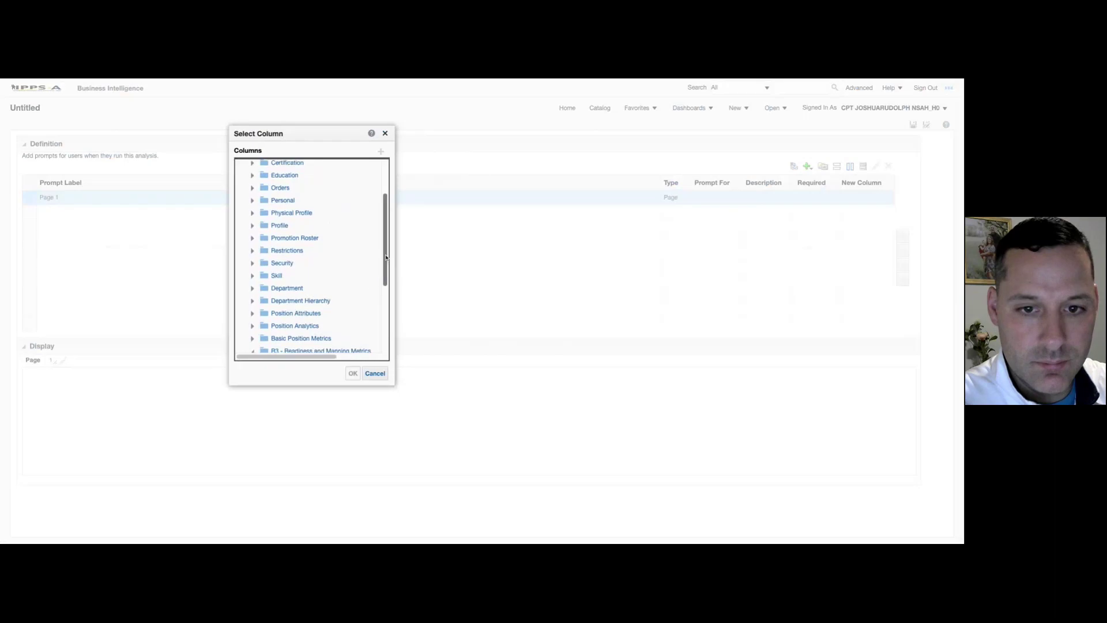
{"action": "left_click", "coordinate": [311, 225]}
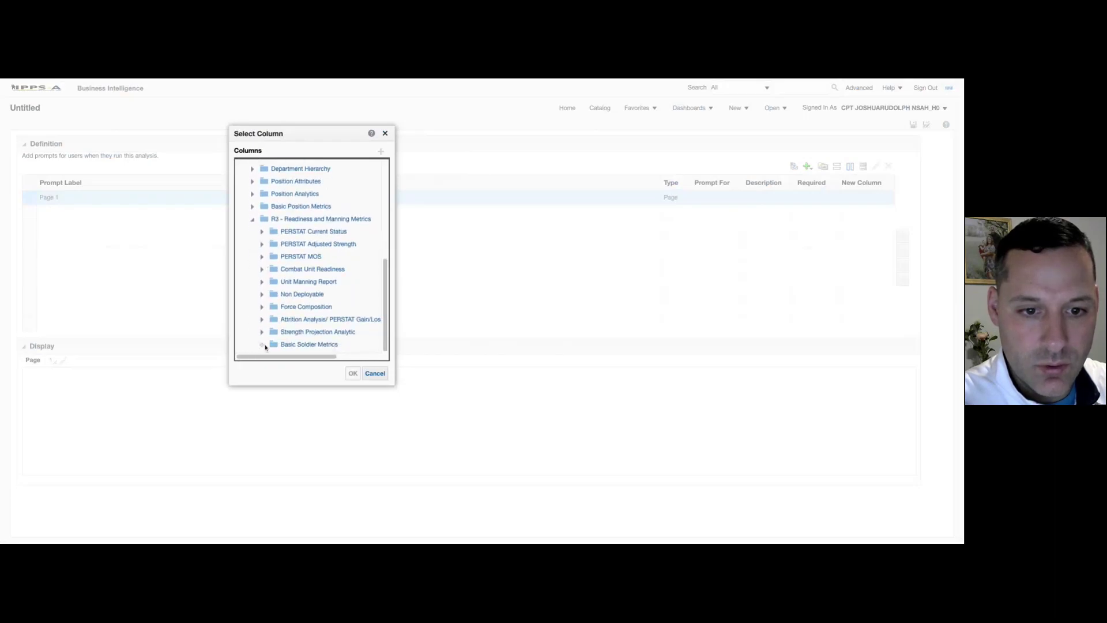
{"action": "left_click", "coordinate": [265, 347]}
{"action": "left_click_drag", "start_coordinate": [387, 194], "coordinate": [387, 222]}
{"action": "left_click", "coordinate": [341, 184]}
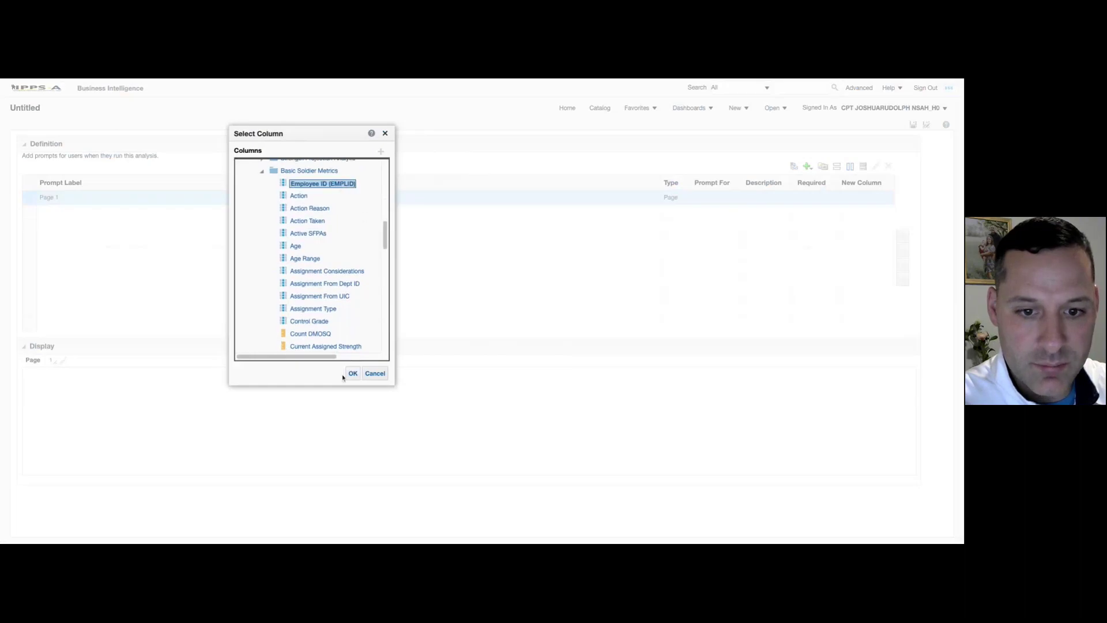
{"action": "left_click", "coordinate": [354, 374]}
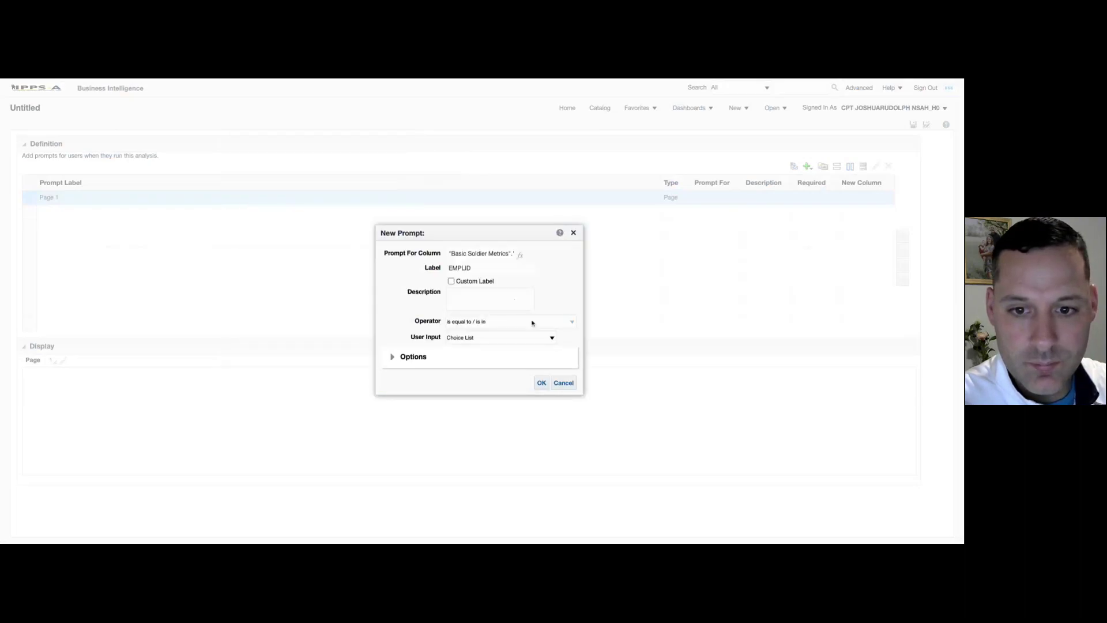
{"action": "left_click", "coordinate": [544, 381]}
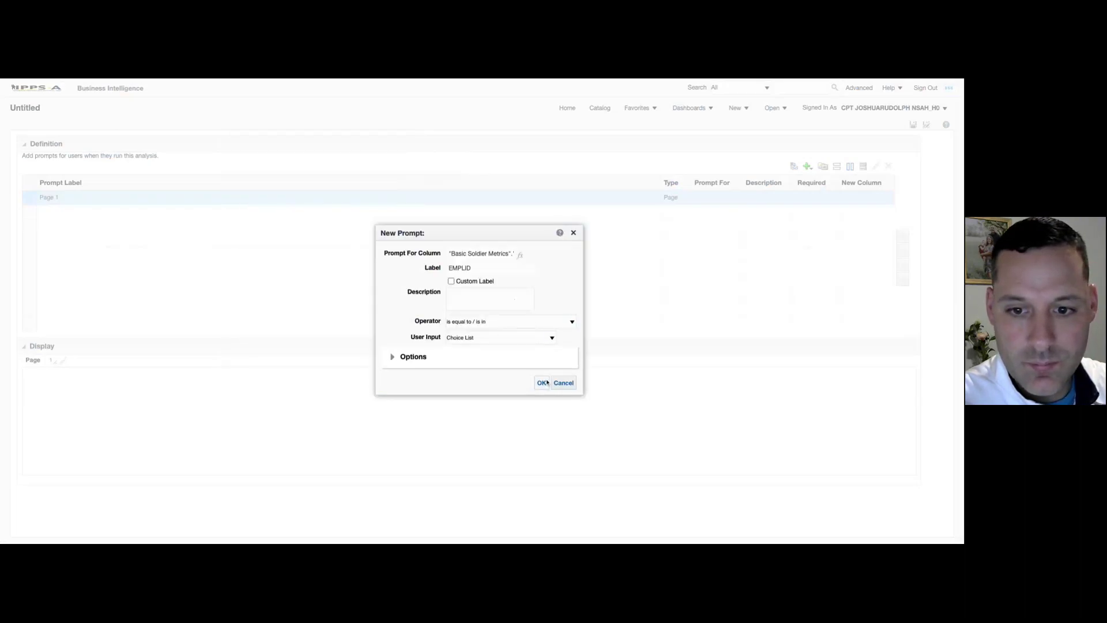
Try to add a column prompt for Soldier Home UIC from Basic Soldier Metrics.
{"action": "left_click", "coordinate": [809, 167]}
{"action": "left_click", "coordinate": [816, 184]}
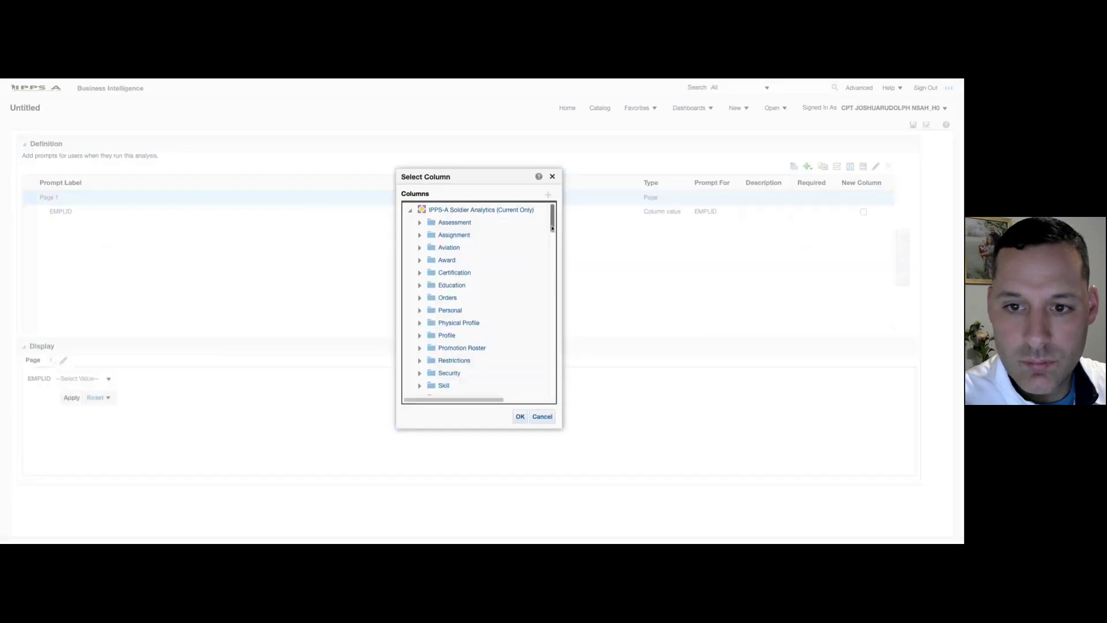
{"action": "scroll", "coordinate": [542, 260], "scroll_direction": "down", "scroll_amount": 10}
{"action": "scroll", "coordinate": [543, 259], "scroll_direction": "up", "scroll_amount": 10}
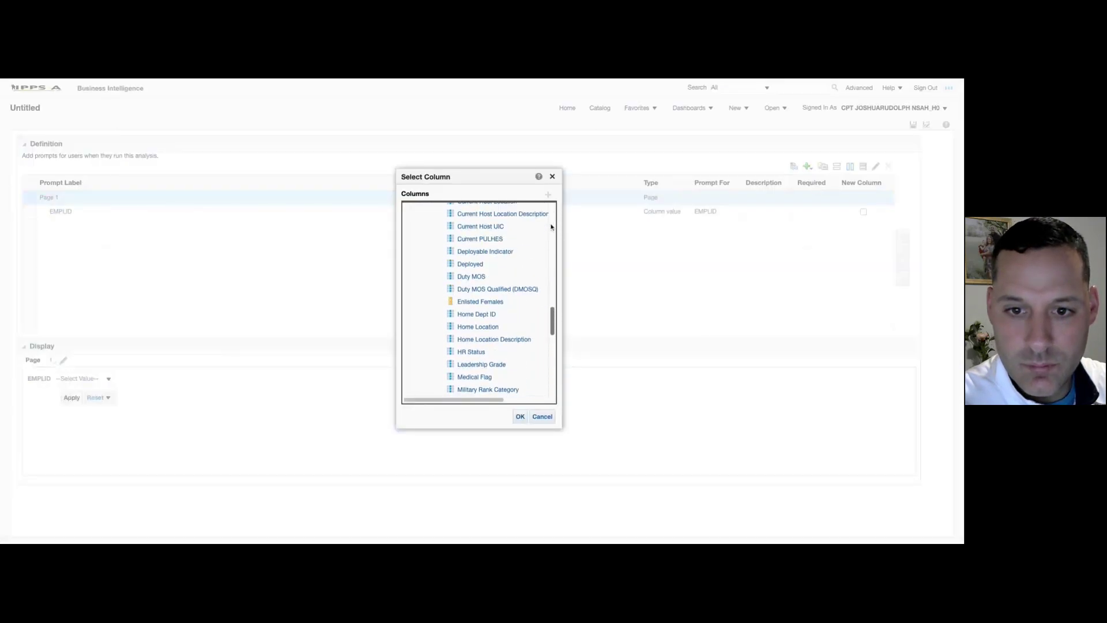
{"action": "scroll", "coordinate": [479, 300], "scroll_direction": "down", "scroll_amount": 10}
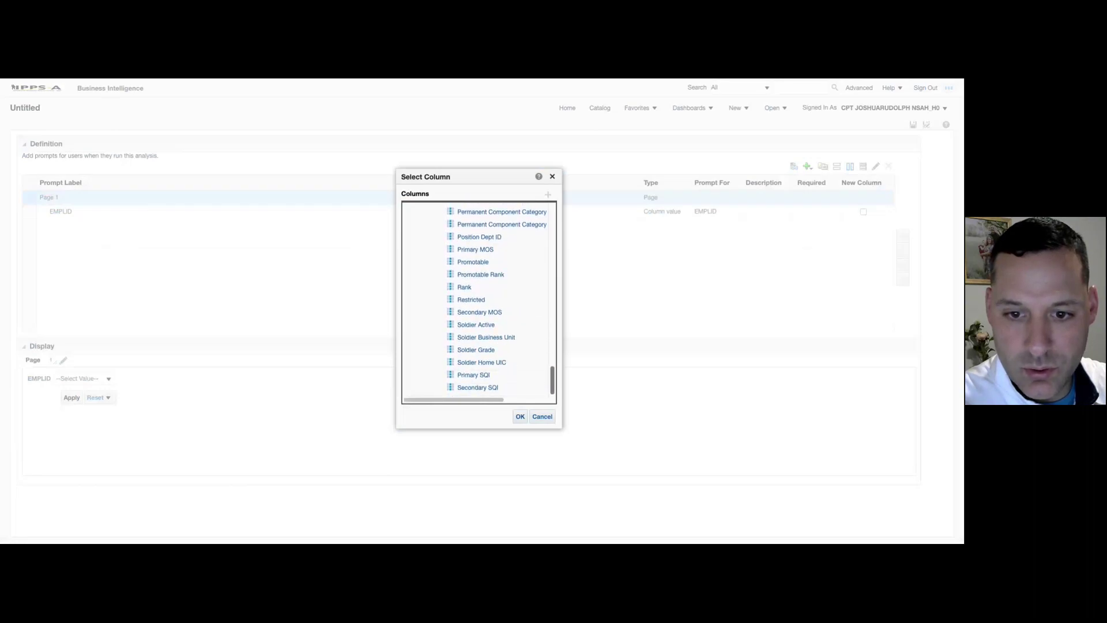
{"action": "left_click", "coordinate": [484, 363]}
{"action": "left_click", "coordinate": [520, 417]}
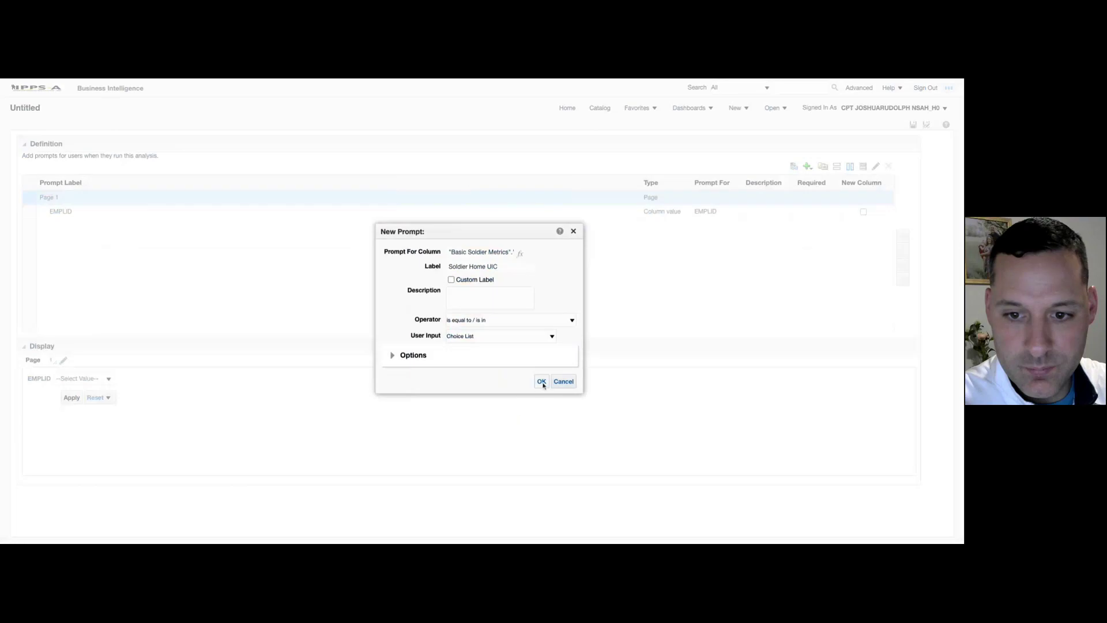
{"action": "left_click", "coordinate": [541, 383]}
Add the Soldier Home UIC column prompt to Page 1 with the default operator and choice list input.
{"action": "left_click", "coordinate": [808, 167]}
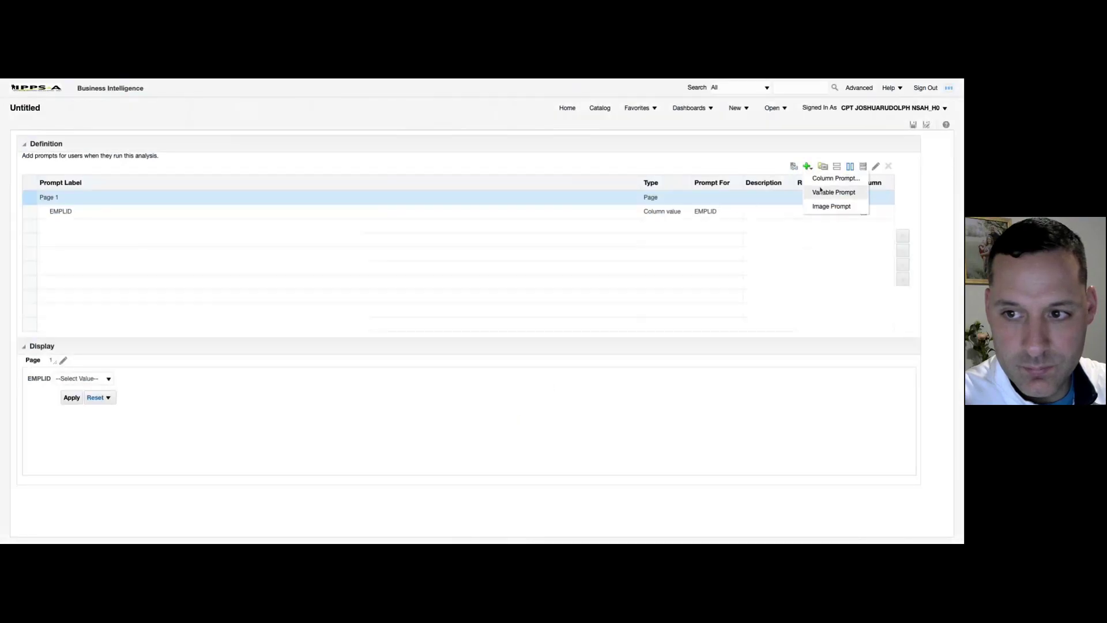
{"action": "left_click", "coordinate": [830, 178]}
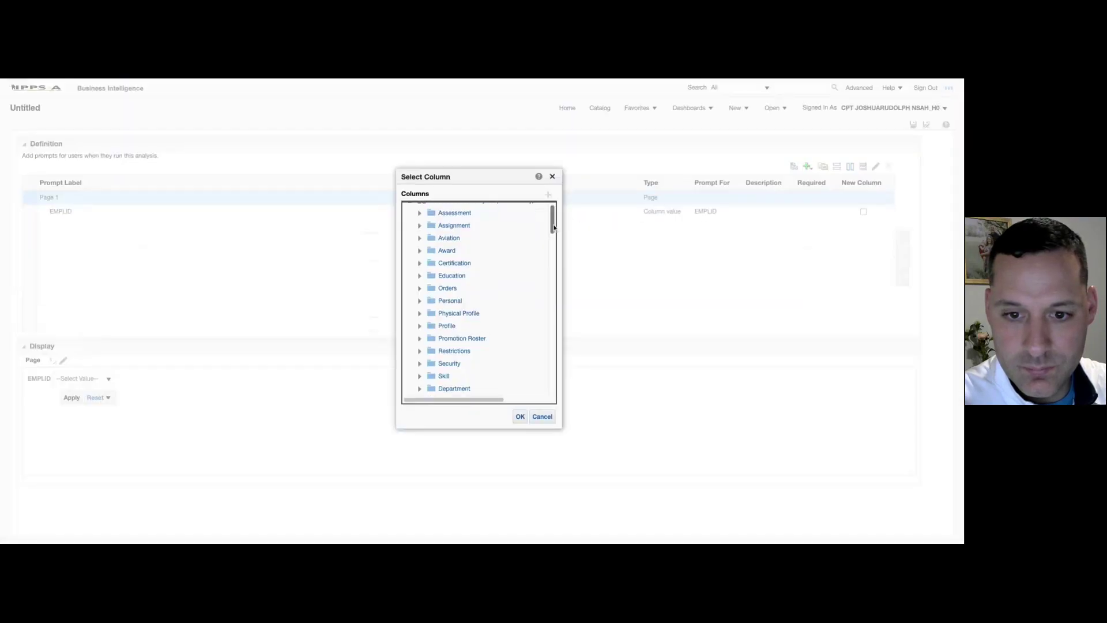
{"action": "left_click", "coordinate": [520, 416]}
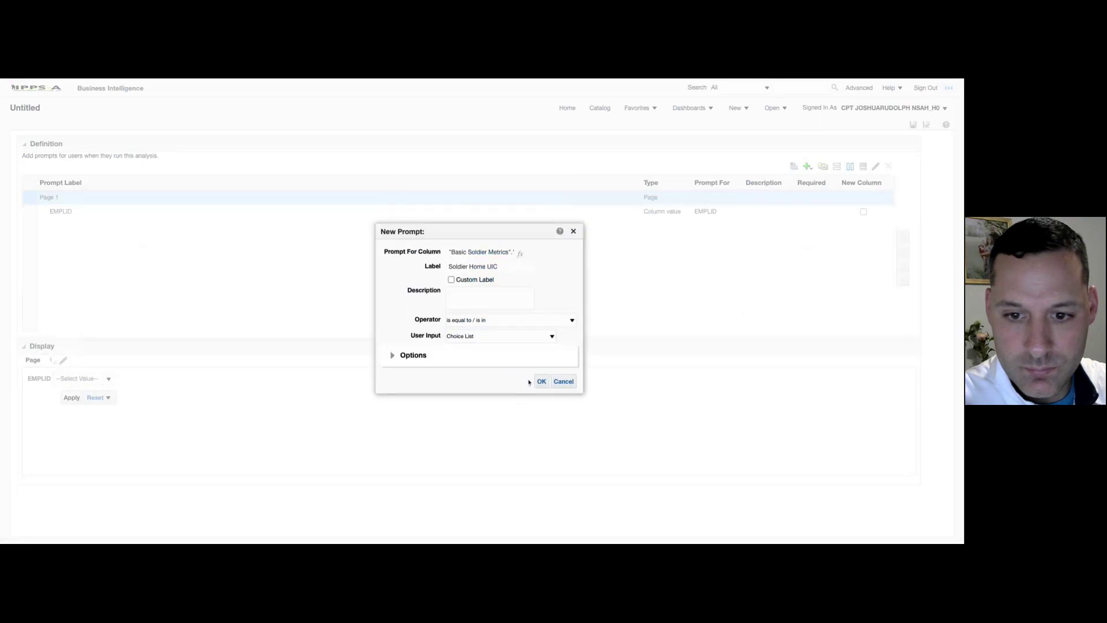
{"action": "left_click", "coordinate": [540, 382]}
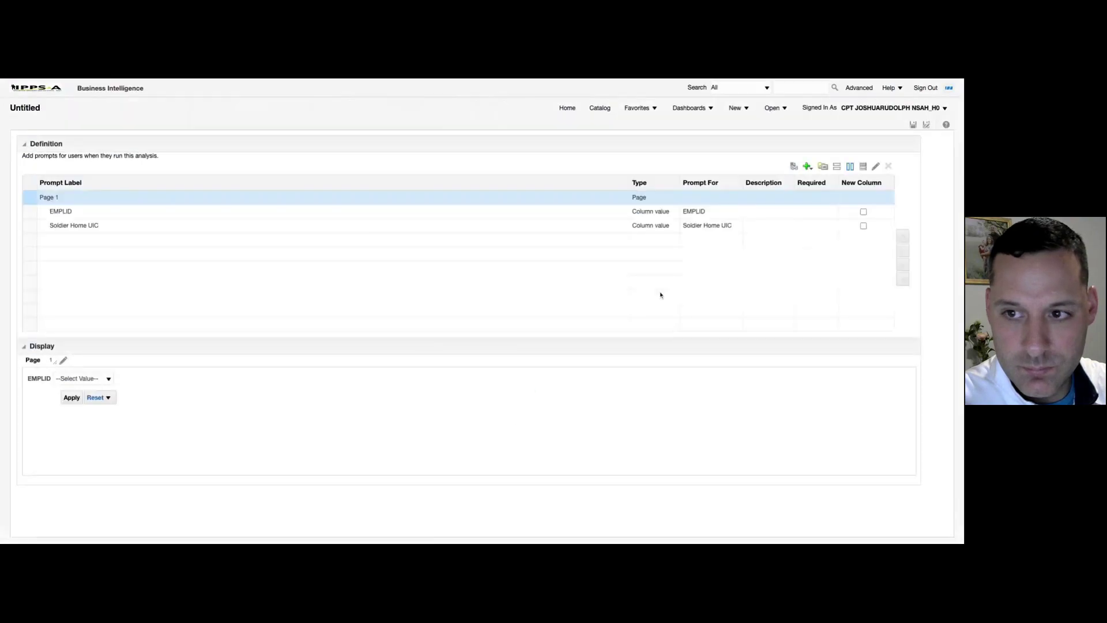
Add a column prompt for Soldier Grade from Basic Soldier Metrics with the default options.
{"action": "left_click", "coordinate": [809, 167]}
{"action": "left_click", "coordinate": [831, 178]}
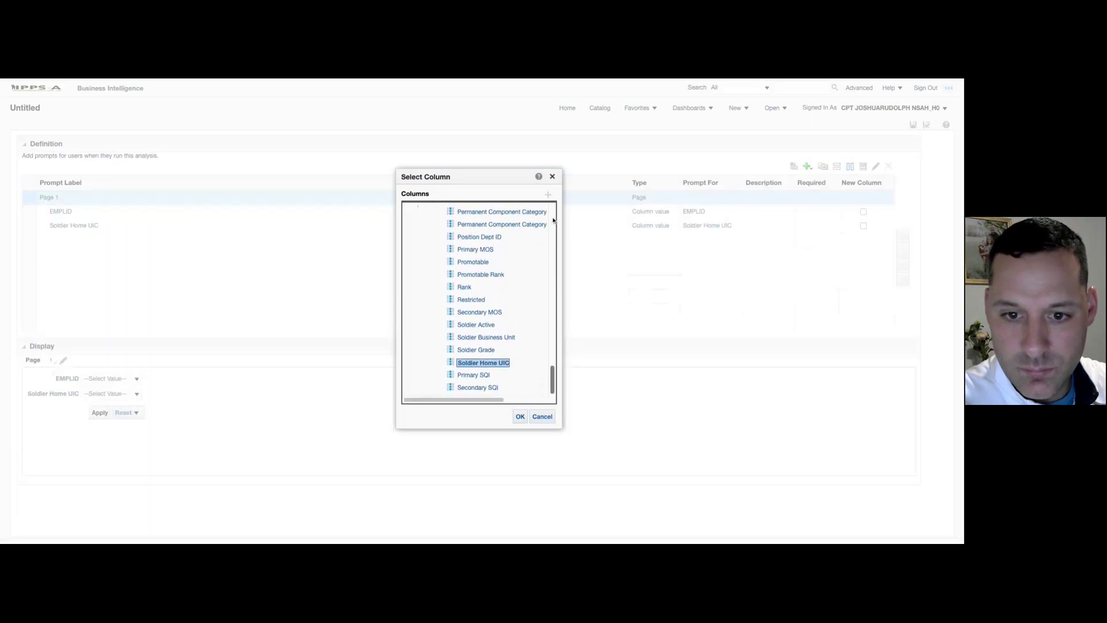
{"action": "left_click", "coordinate": [485, 351]}
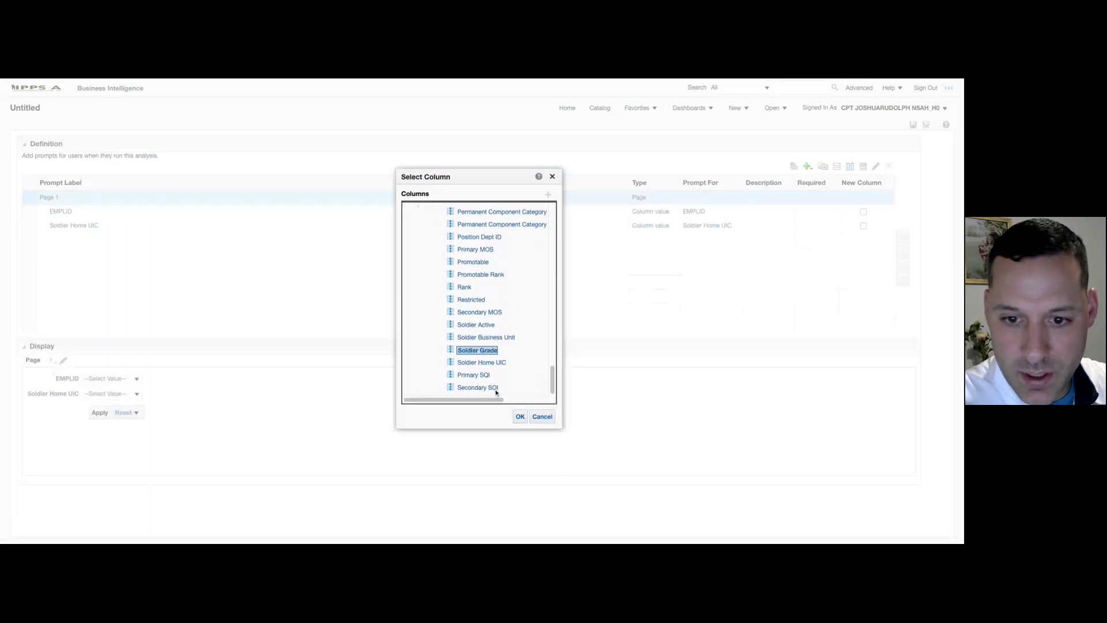
{"action": "left_click", "coordinate": [518, 422]}
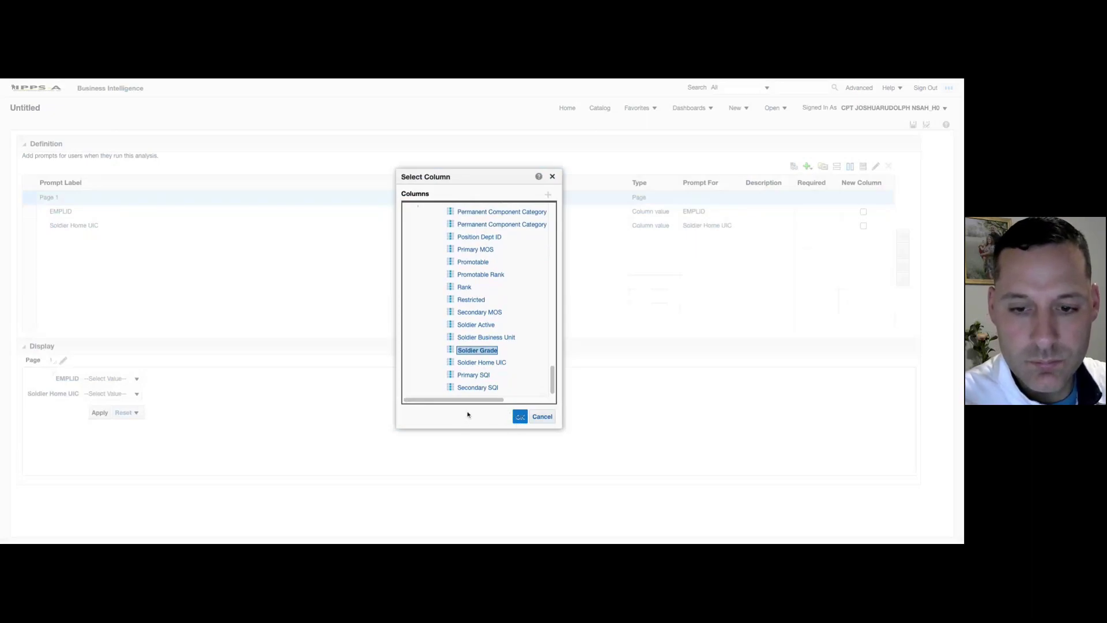
{"action": "left_click", "coordinate": [519, 416]}
{"action": "left_click", "coordinate": [542, 383]}
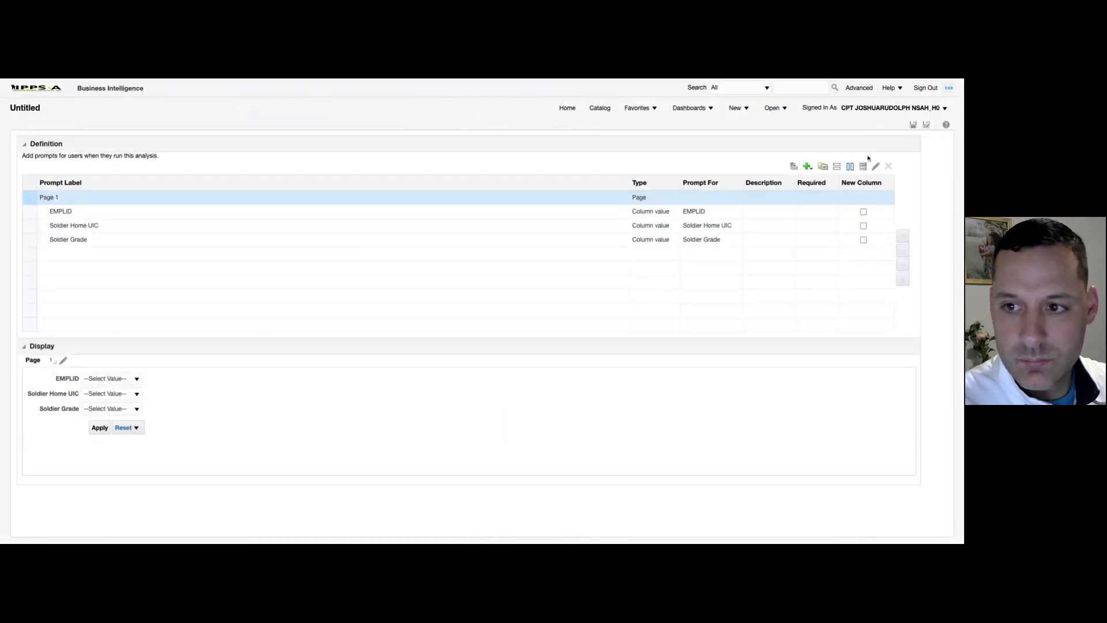
Add a column prompt for Rank from Basic Soldier Metrics with the default options.
{"action": "left_click", "coordinate": [808, 167]}
{"action": "left_click", "coordinate": [833, 178]}
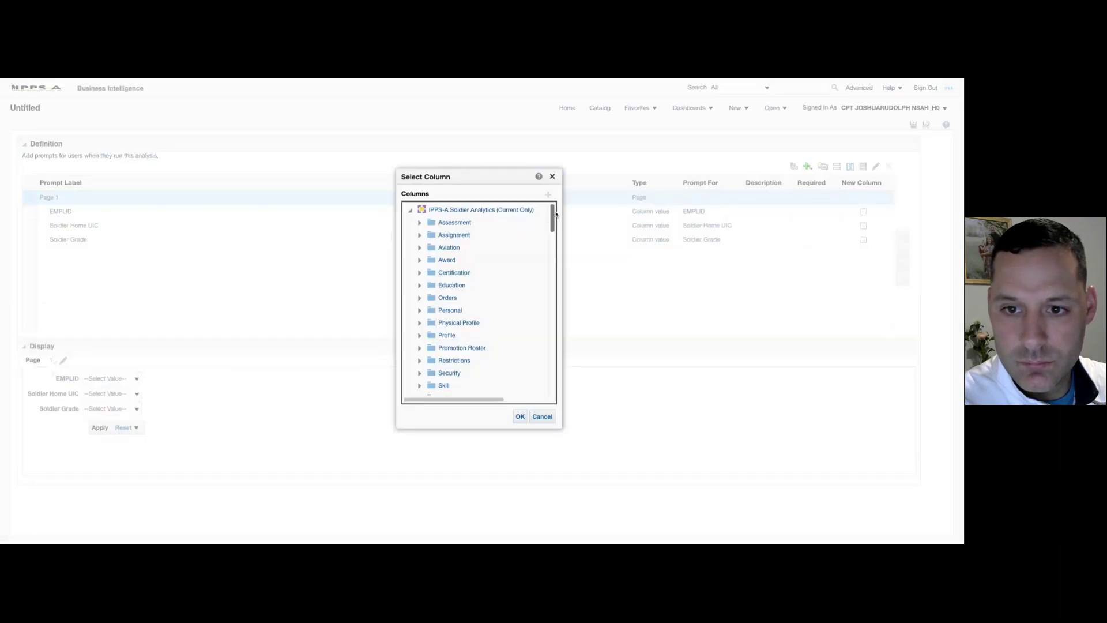
{"action": "scroll", "coordinate": [553, 217], "scroll_direction": "down", "scroll_amount": 15}
{"action": "scroll", "coordinate": [553, 218], "scroll_direction": "down", "scroll_amount": 5}
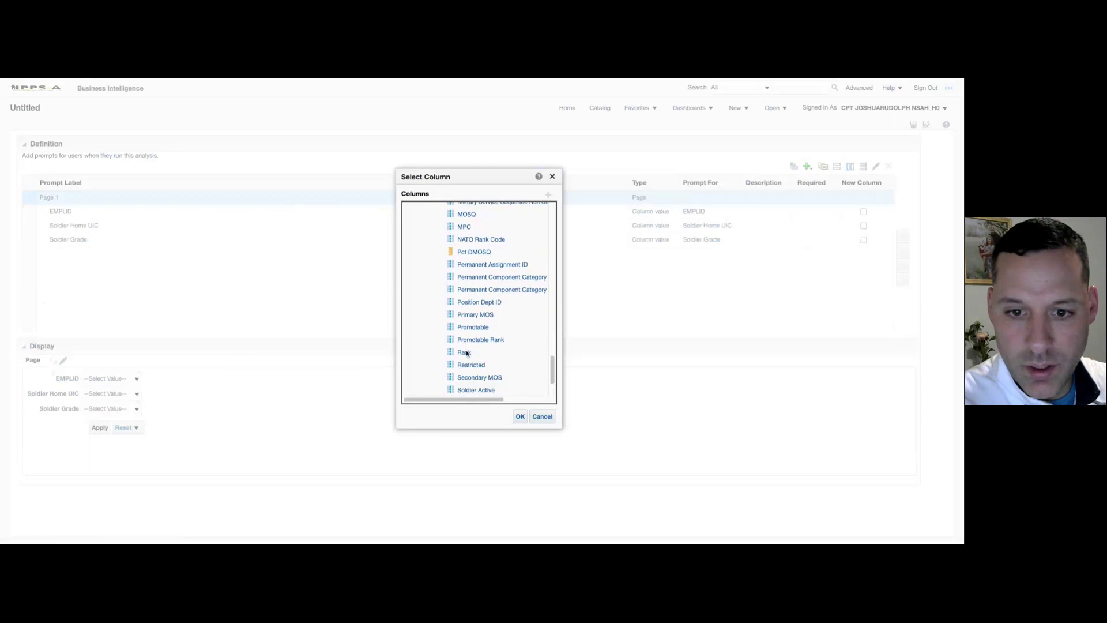
{"action": "left_click", "coordinate": [465, 353]}
{"action": "left_click", "coordinate": [521, 416]}
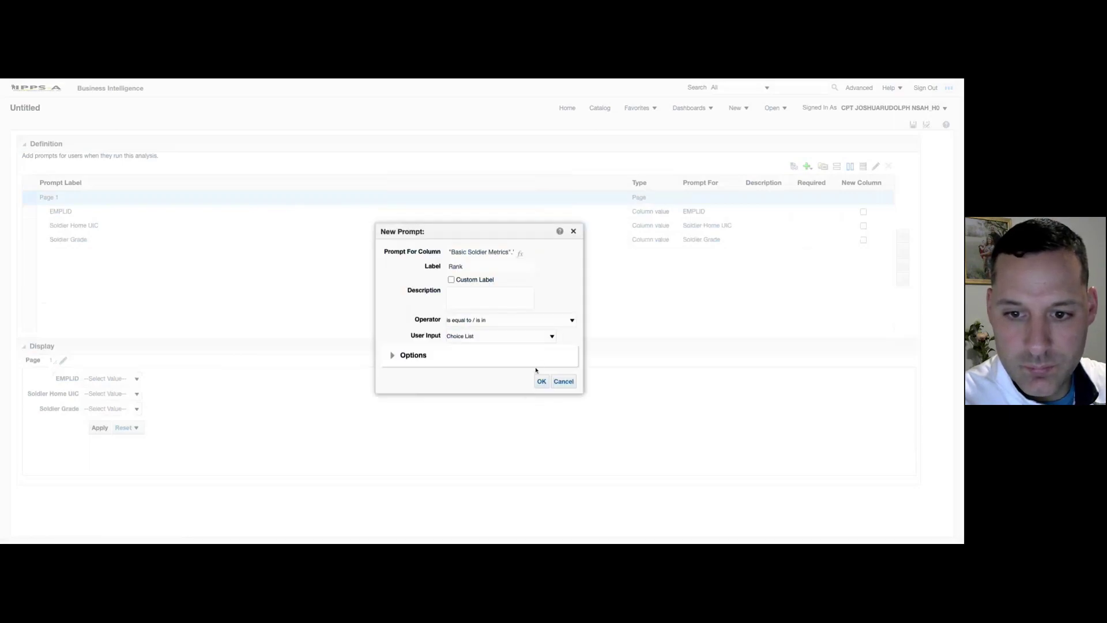
{"action": "left_click", "coordinate": [541, 381]}
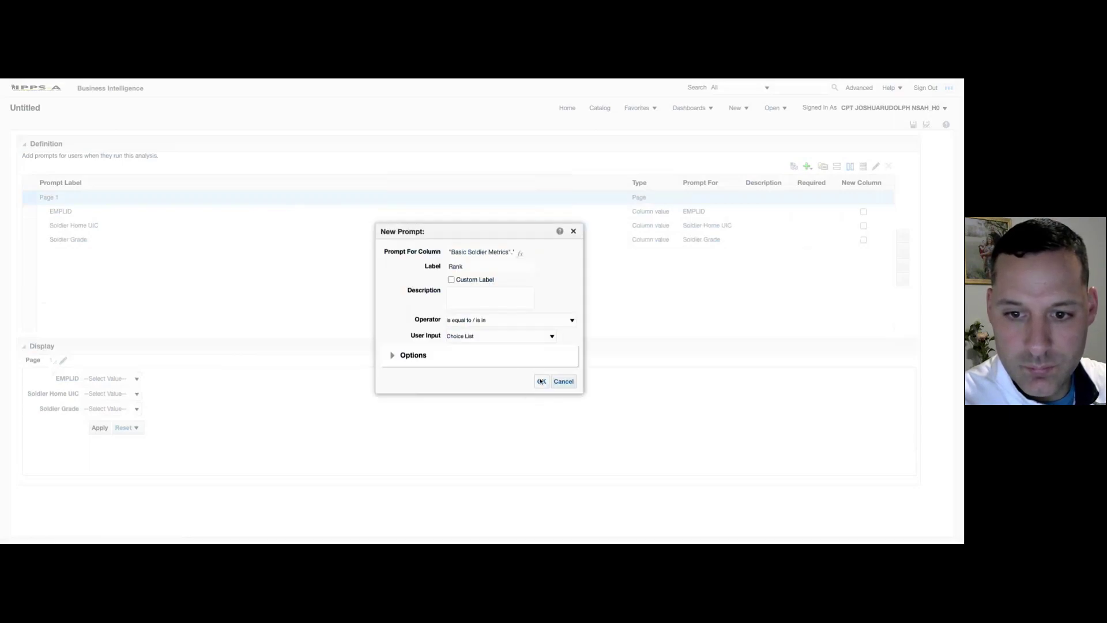
Add a column prompt for End Term of Service (ETS) from Seniority Date in the Personal folder, with the operator set to Prompt User.
{"action": "left_click", "coordinate": [808, 168]}
{"action": "left_click", "coordinate": [819, 179]}
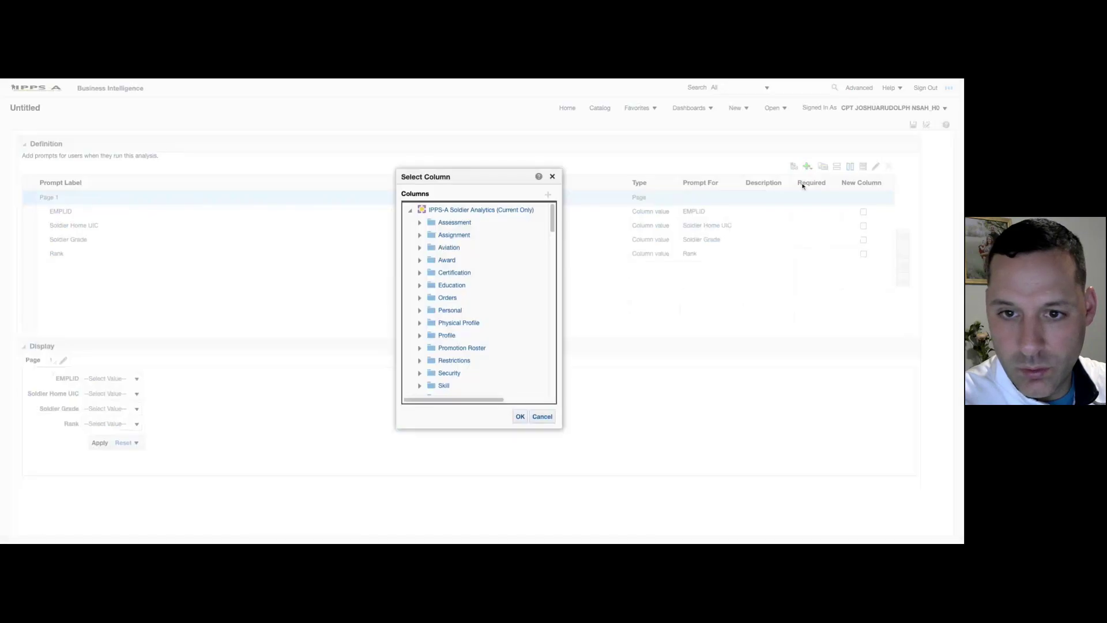
{"action": "left_click", "coordinate": [420, 311]}
{"action": "scroll", "coordinate": [552, 221], "scroll_direction": "down", "scroll_amount": 1}
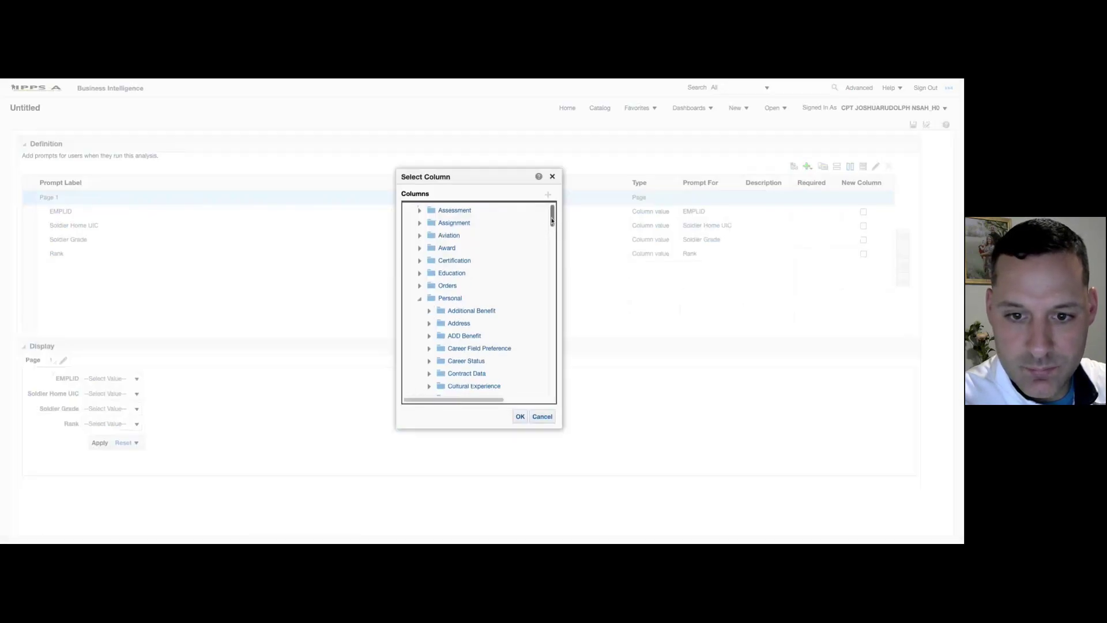
{"action": "scroll", "coordinate": [552, 220], "scroll_direction": "down", "scroll_amount": 10}
{"action": "left_click", "coordinate": [430, 271]}
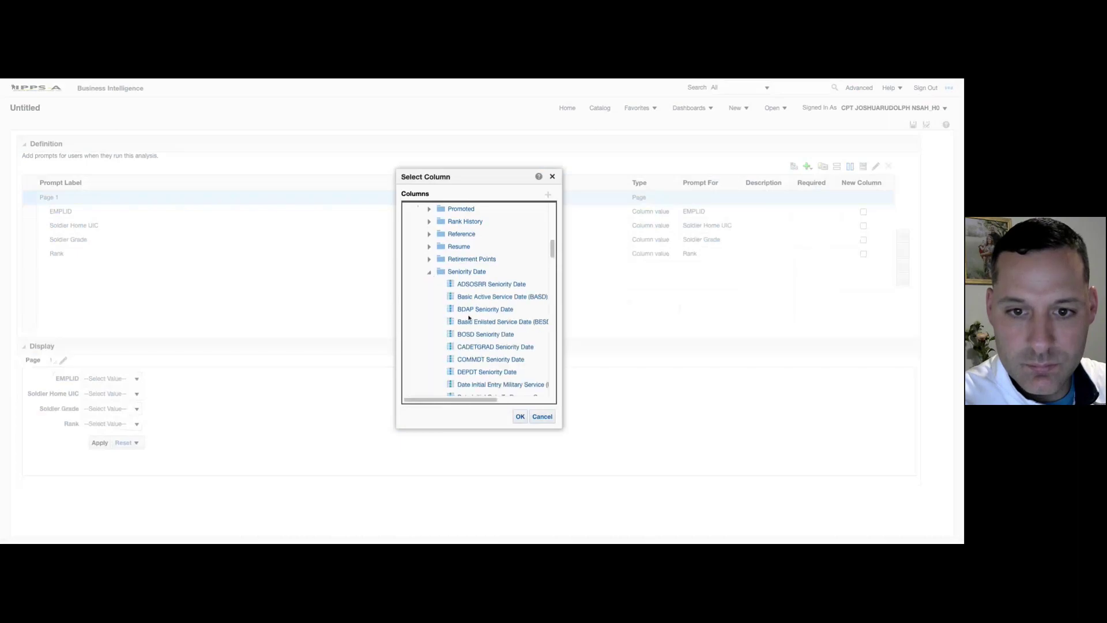
{"action": "scroll", "coordinate": [485, 328], "scroll_direction": "down", "scroll_amount": 10}
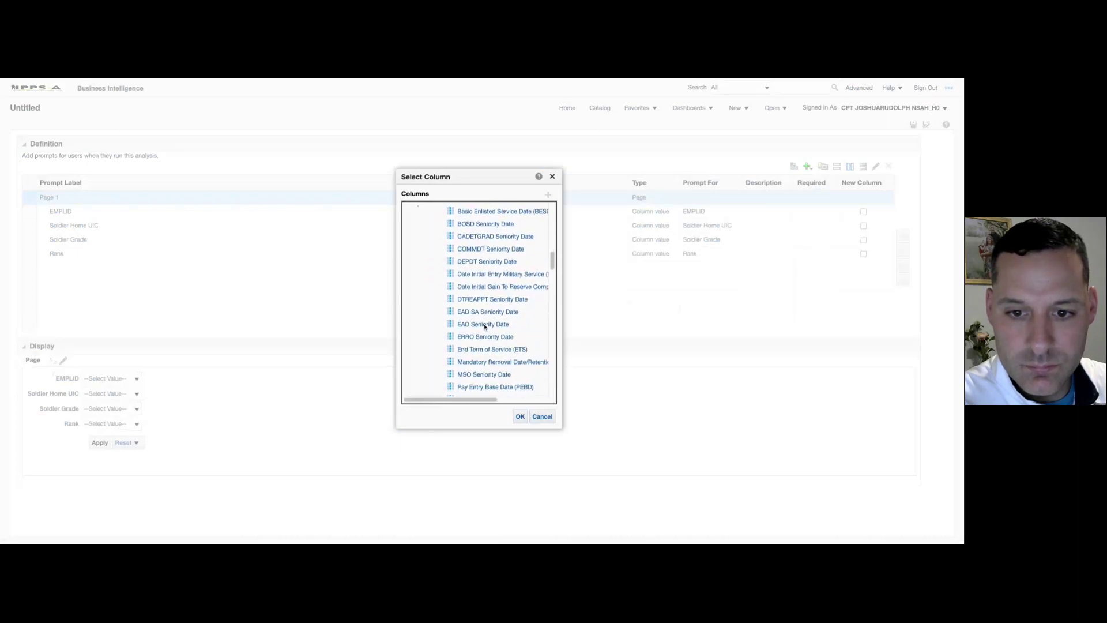
{"action": "left_click", "coordinate": [483, 332]}
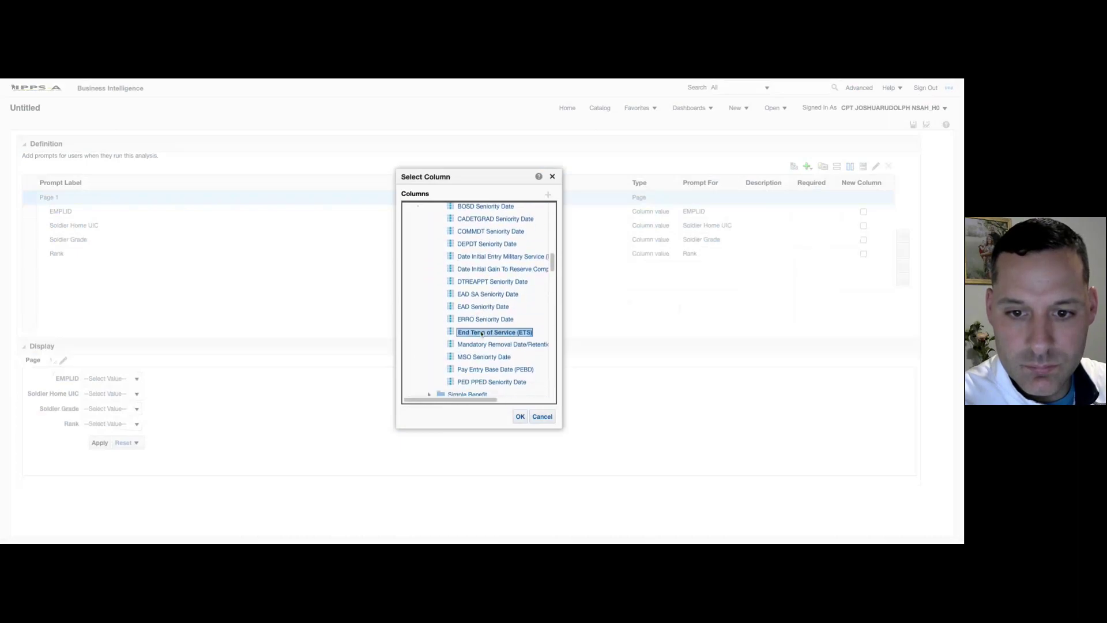
{"action": "left_click", "coordinate": [521, 417]}
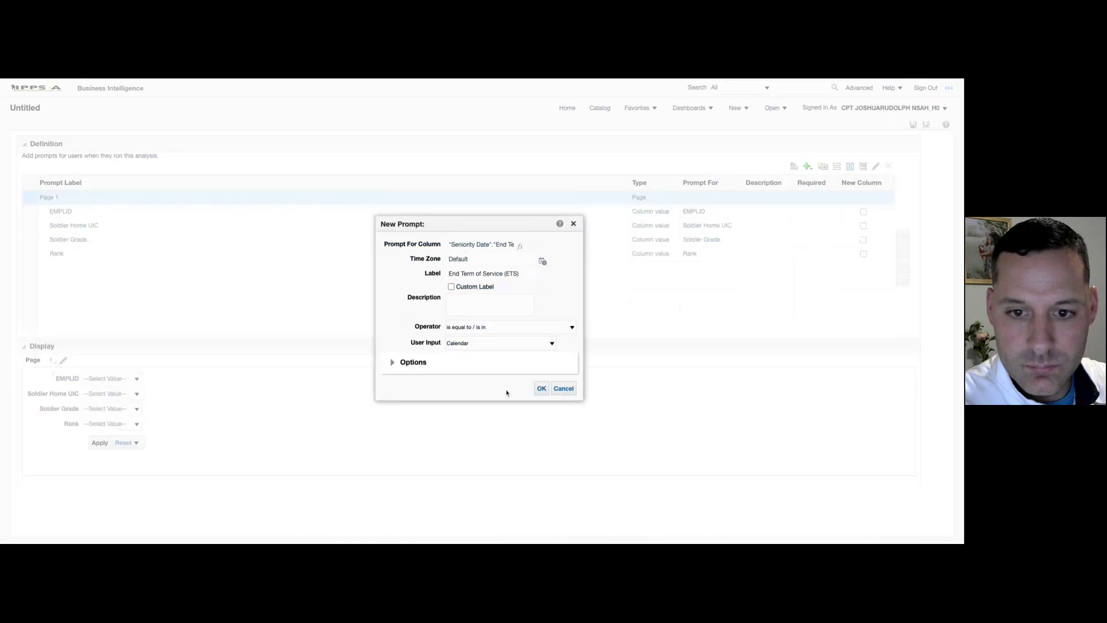
{"action": "left_click", "coordinate": [486, 330]}
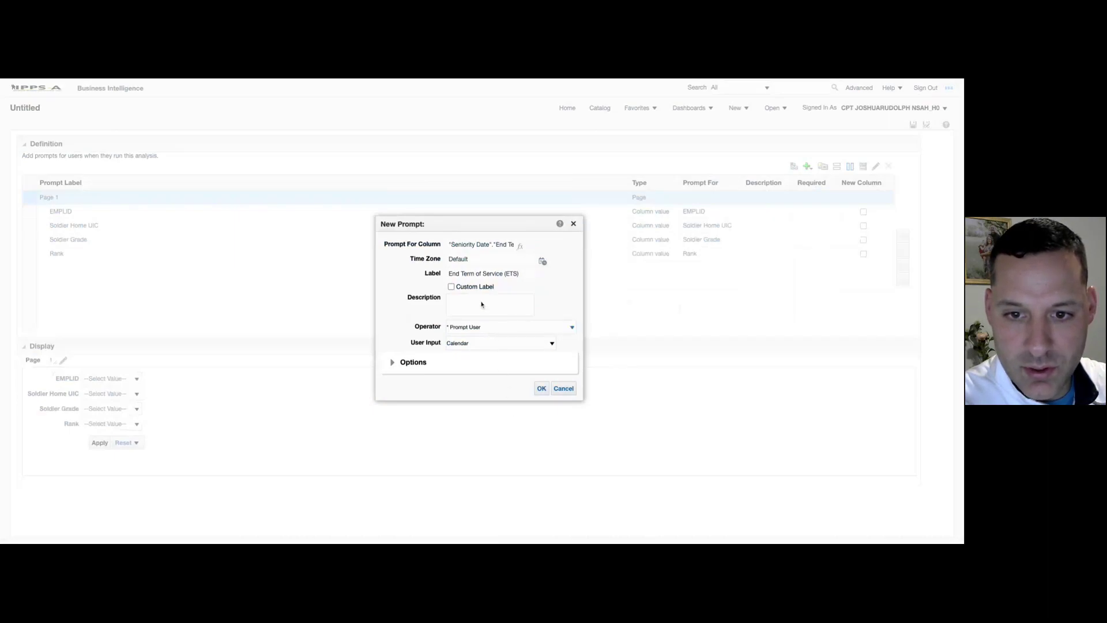
{"action": "left_click", "coordinate": [542, 388]}
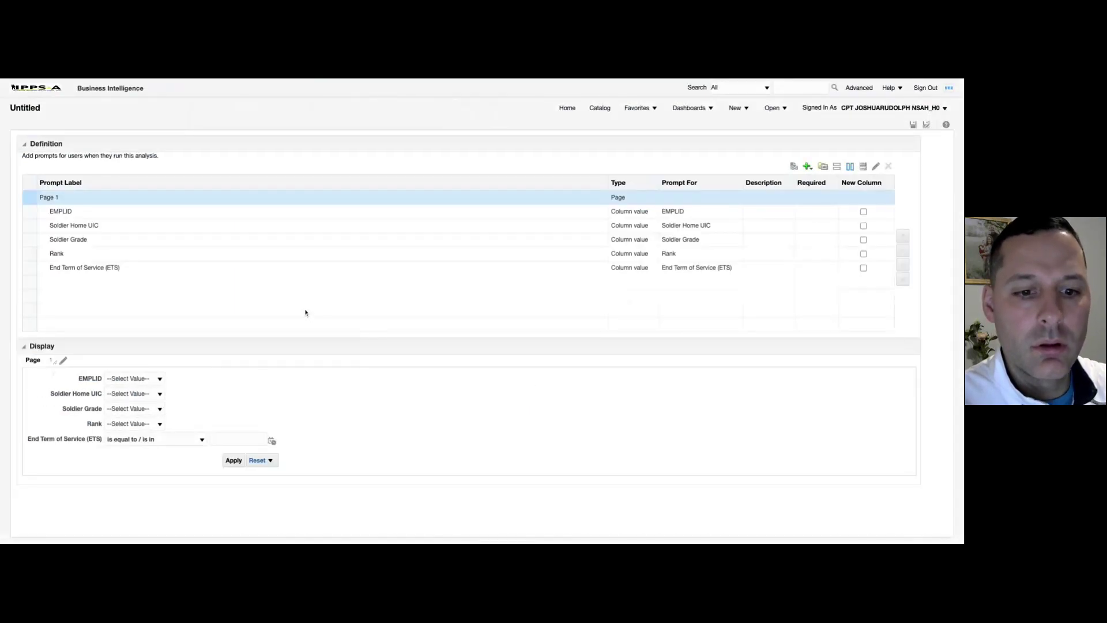
Save the prompt in My Folders under the name Dashboard Prompt.
{"action": "left_click", "coordinate": [925, 126]}
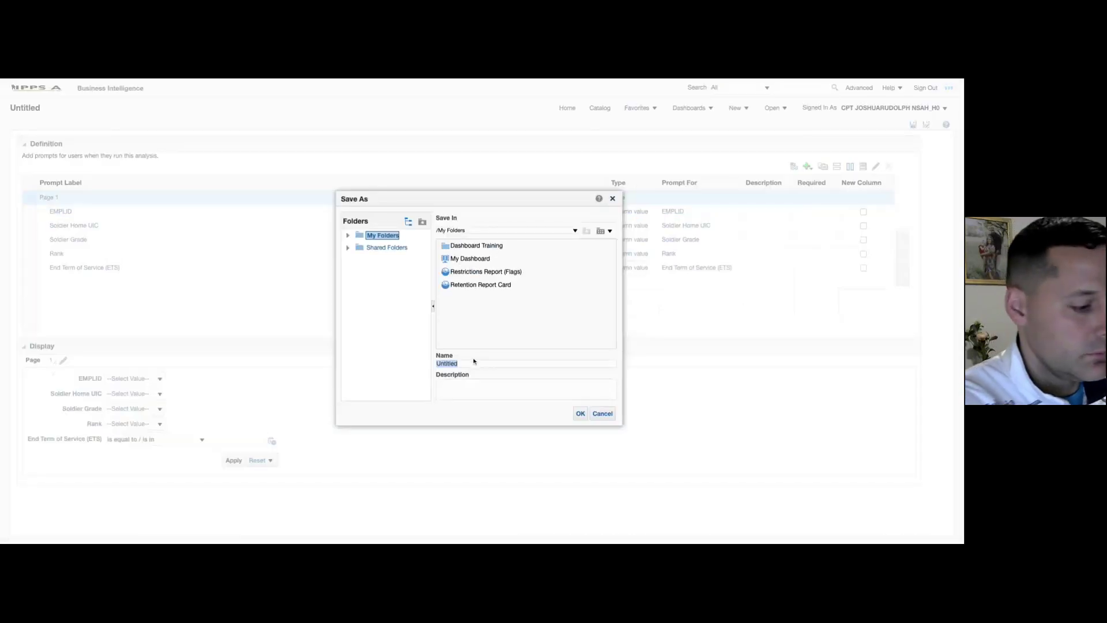
{"action": "type", "text": "Dashboa"}
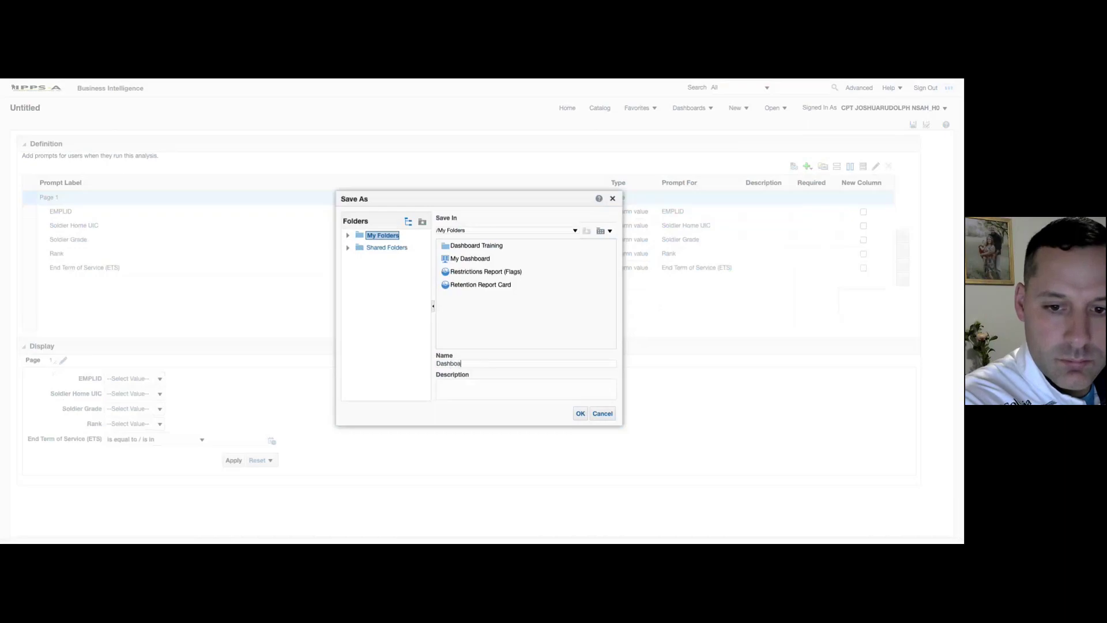
{"action": "type", "text": "rd Prompt"}
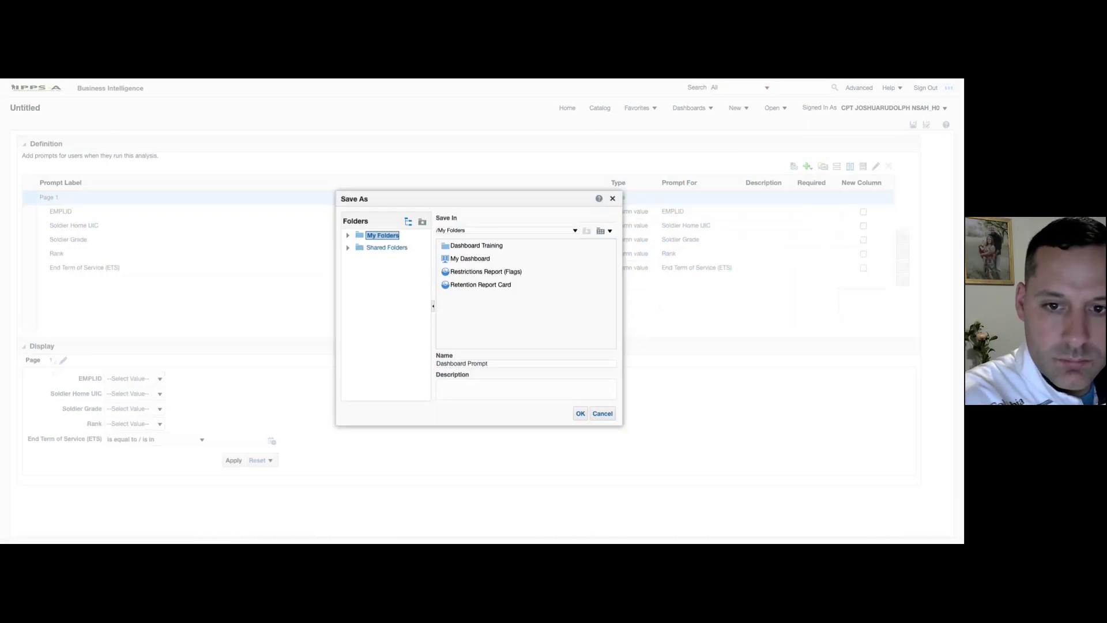
{"action": "left_click", "coordinate": [581, 414]}
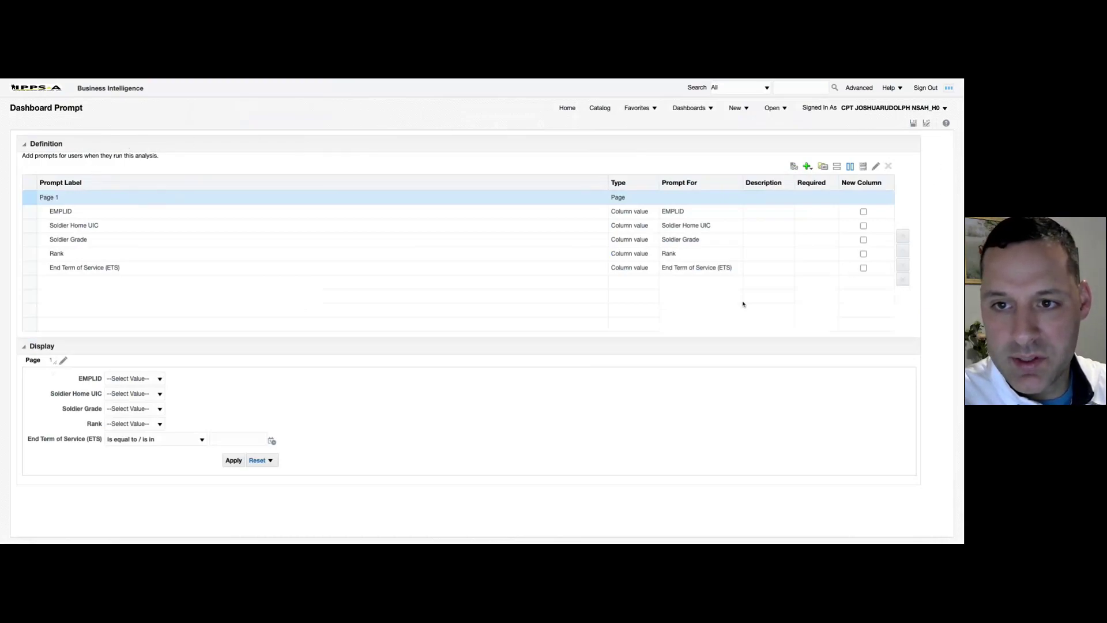
Open My Dashboard for editing from the Catalog and place Dashboard Prompt in its own section above Retention Report Card.
{"action": "left_click", "coordinate": [577, 113]}
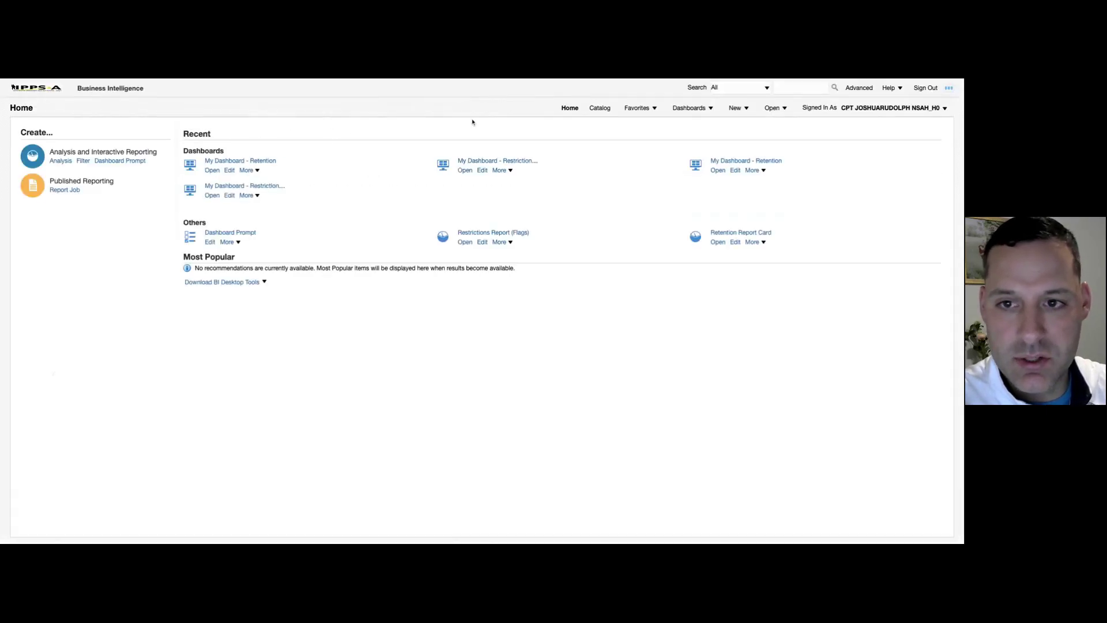
{"action": "left_click", "coordinate": [600, 109]}
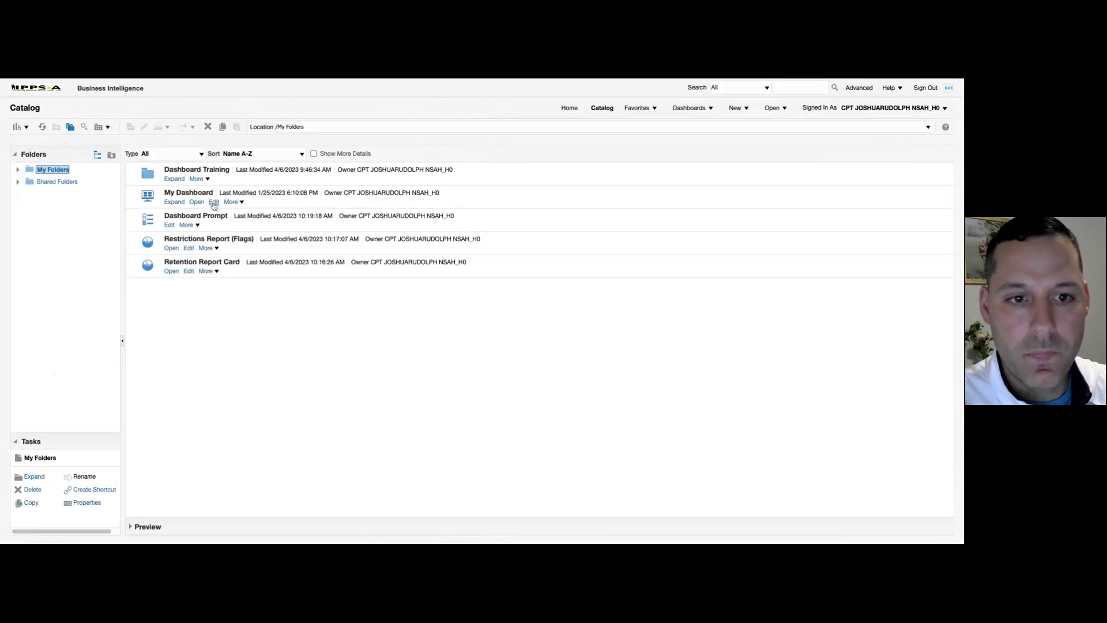
{"action": "left_click", "coordinate": [222, 212]}
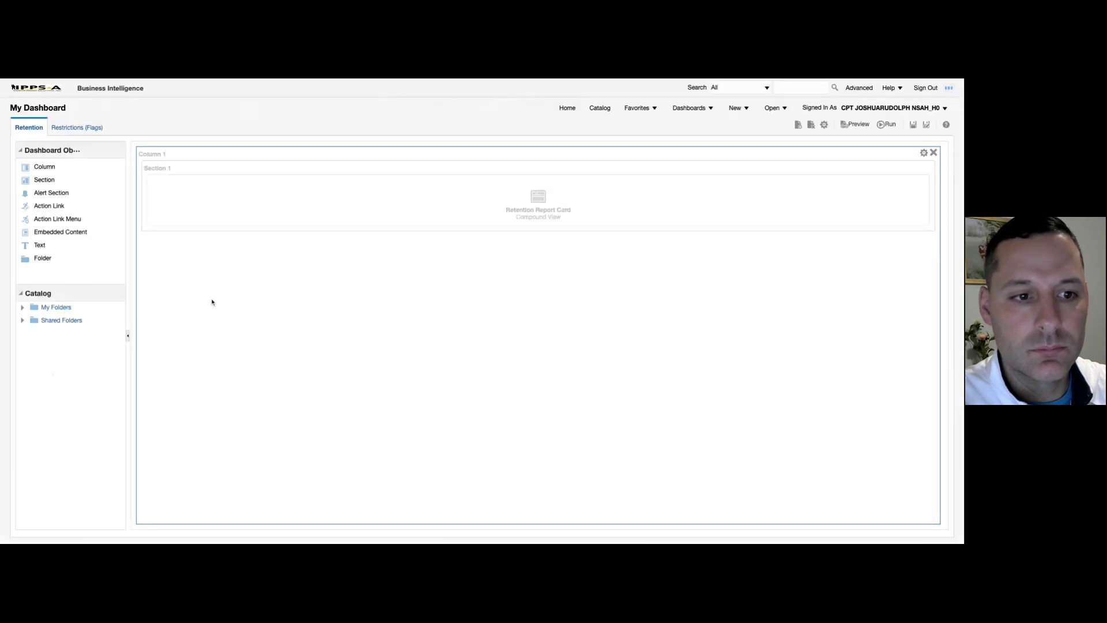
{"action": "left_click", "coordinate": [22, 307]}
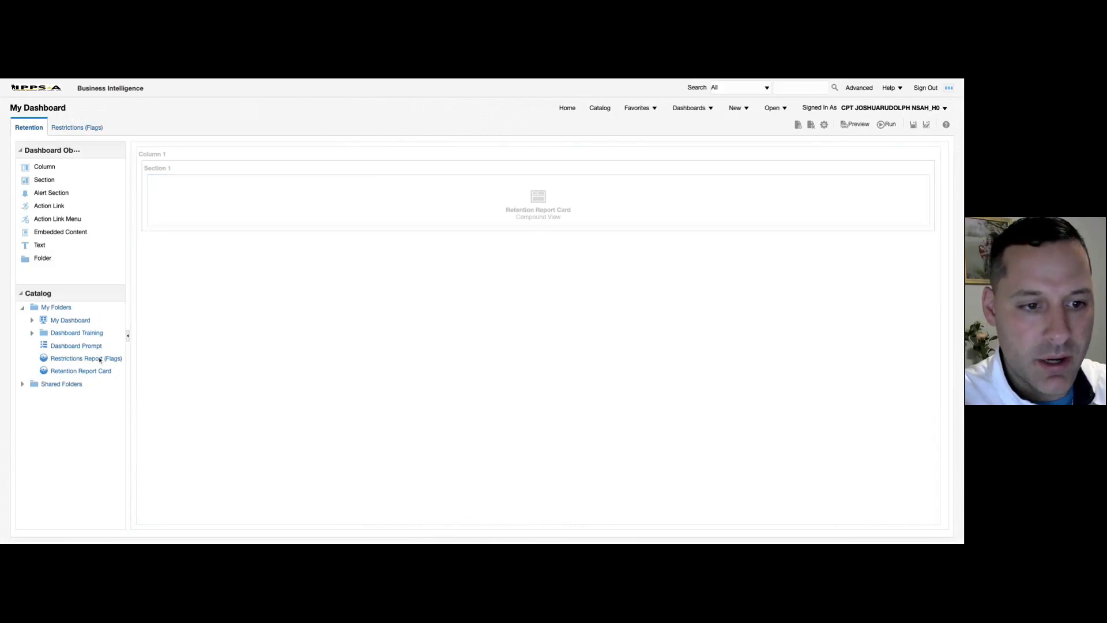
{"action": "left_click_drag", "start_coordinate": [61, 346], "coordinate": [465, 160]}
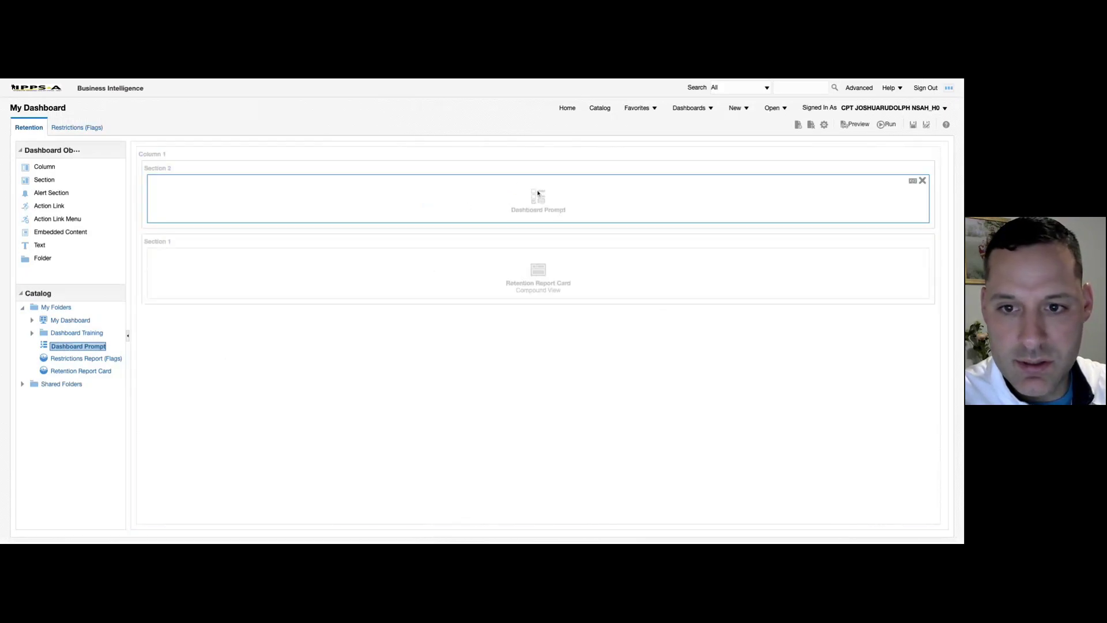
Check that the placed prompt's scope is set to Dashboard, and save and run the dashboard.
{"action": "left_click", "coordinate": [912, 183]}
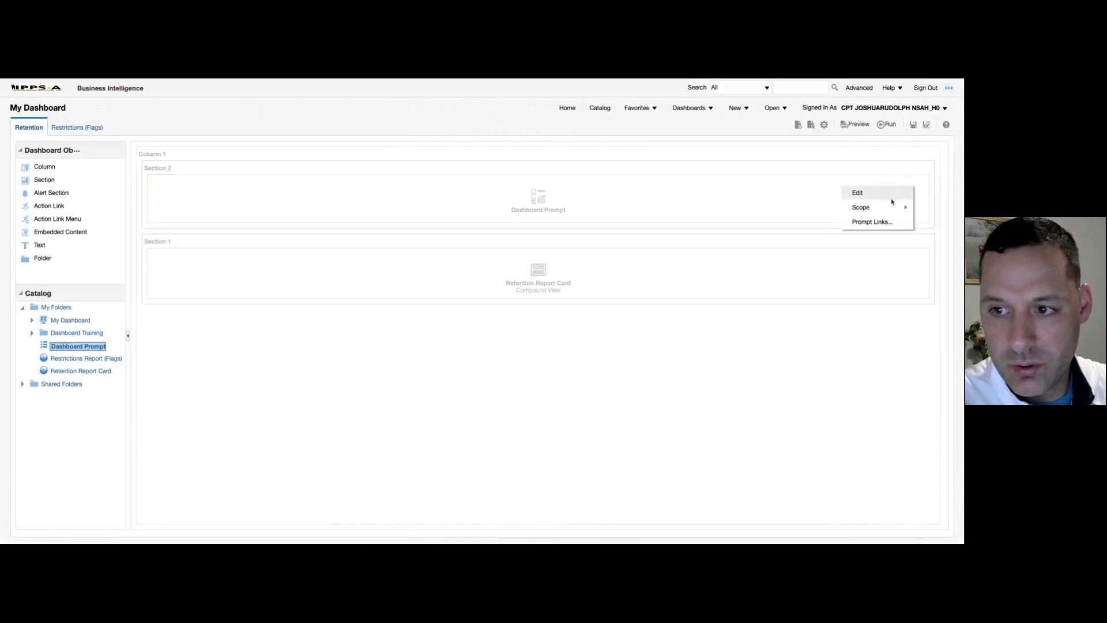
{"action": "mouse_move", "coordinate": [888, 209]}
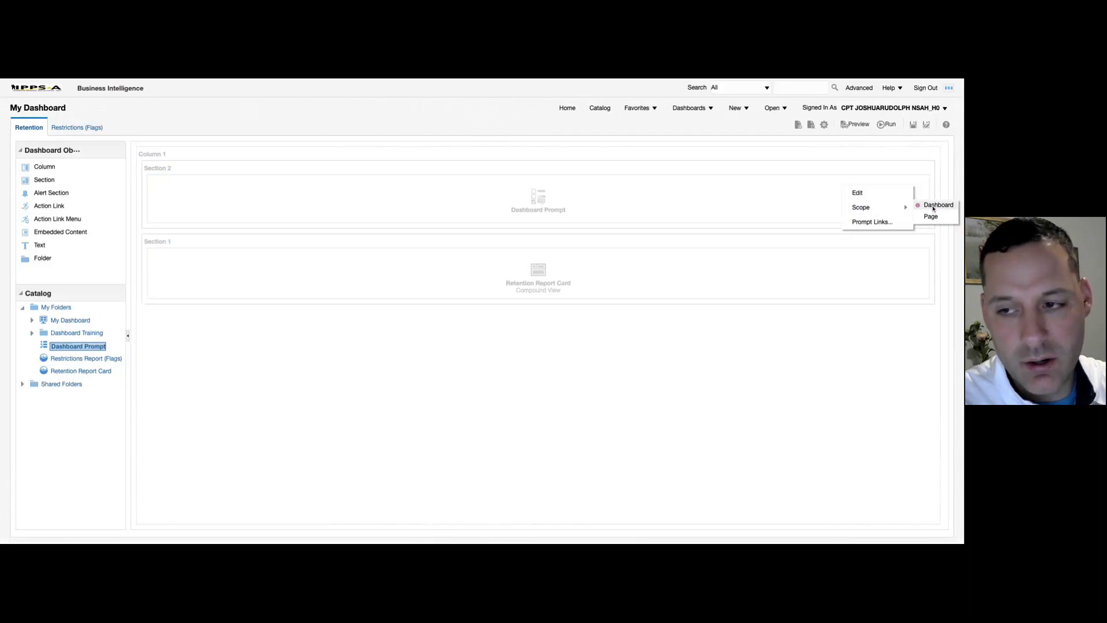
{"action": "left_click", "coordinate": [630, 388]}
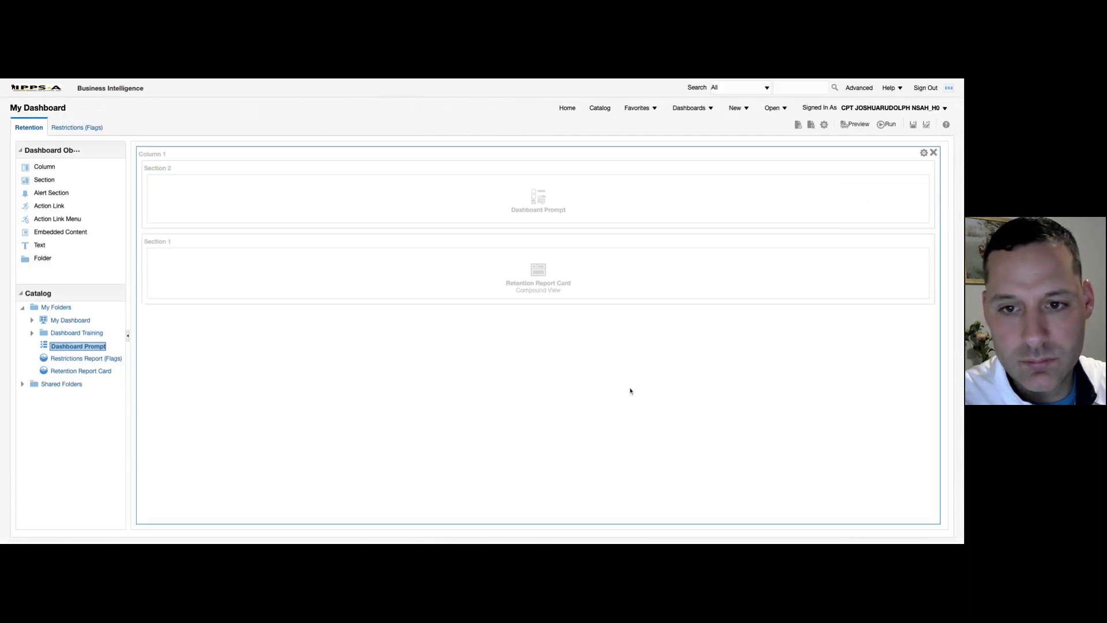
{"action": "left_click", "coordinate": [913, 124]}
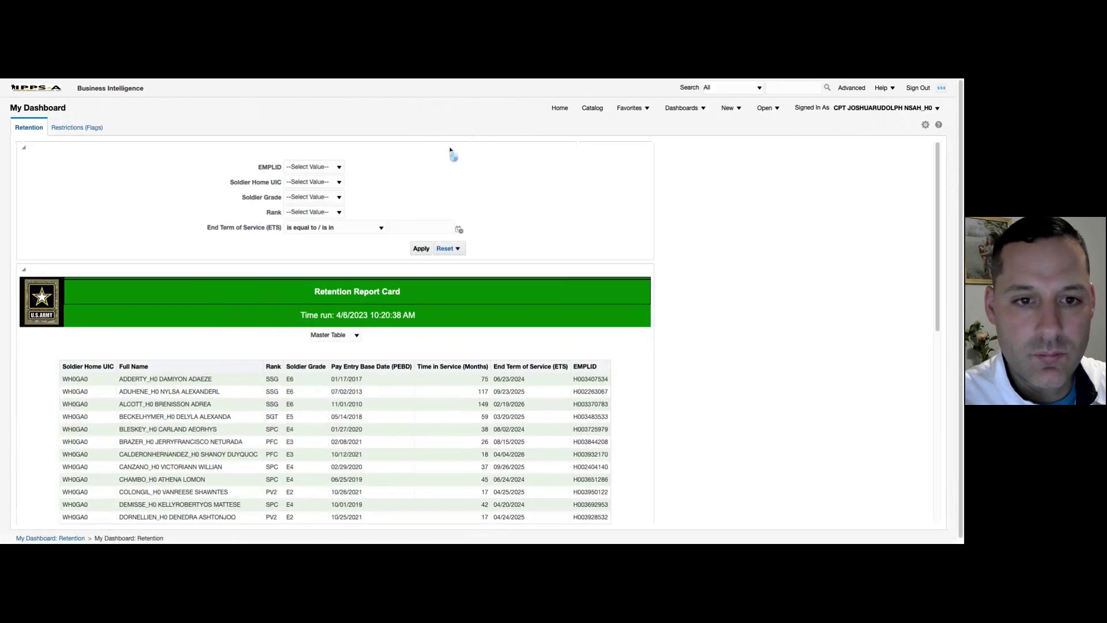
Try the prompt fields on the Retention page and enter WH0GA0 as the Soldier Home UIC.
{"action": "left_click", "coordinate": [316, 165]}
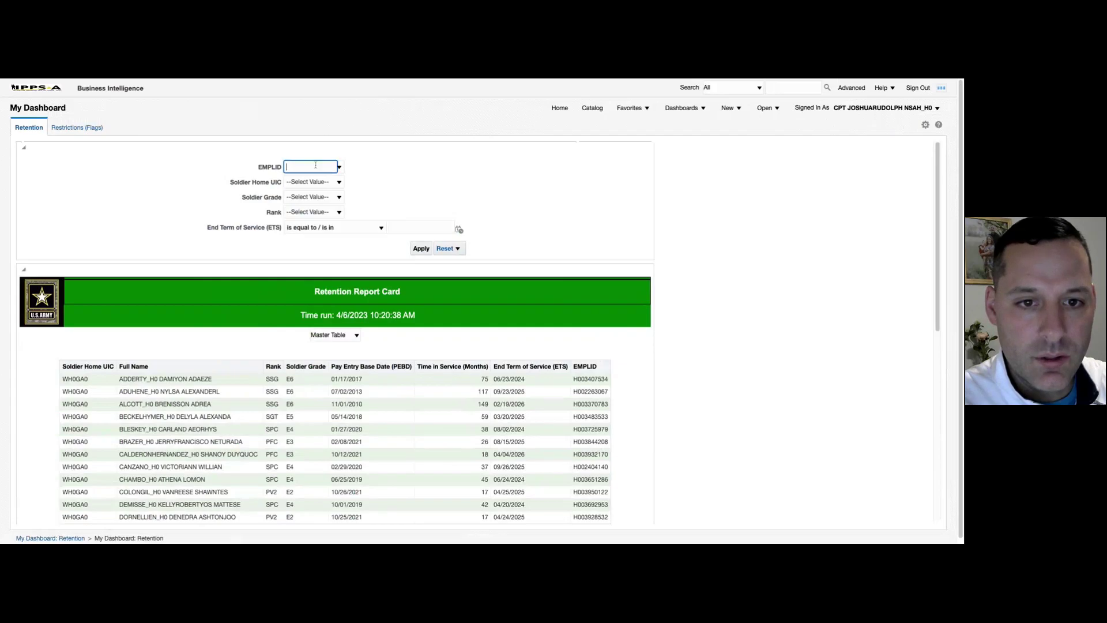
{"action": "left_click", "coordinate": [307, 197]}
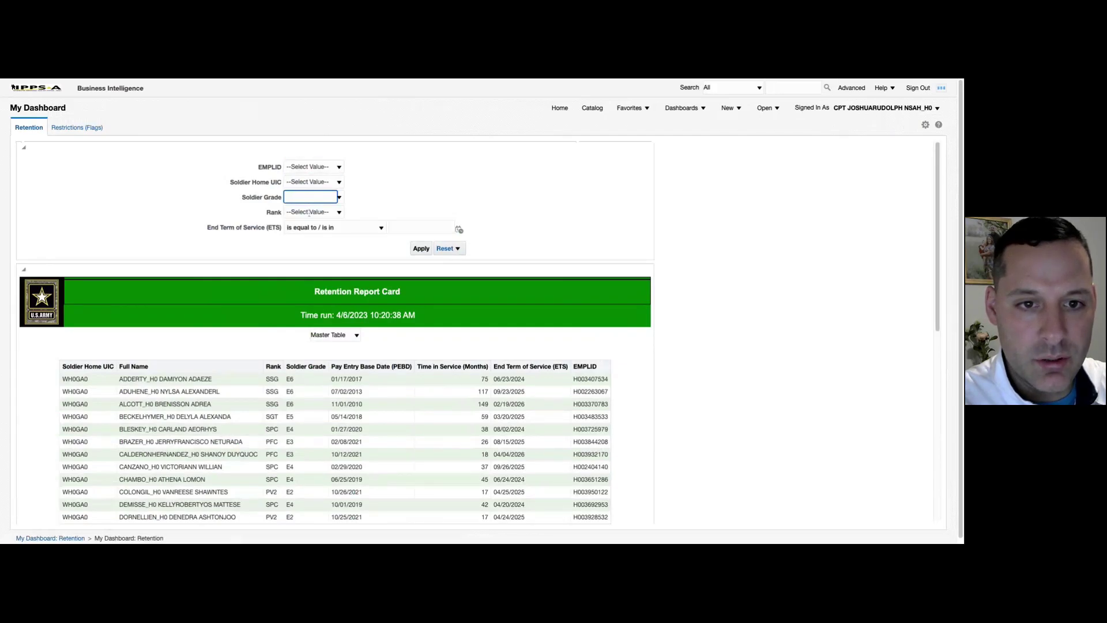
{"action": "left_click", "coordinate": [309, 212]}
{"action": "left_click", "coordinate": [314, 228]}
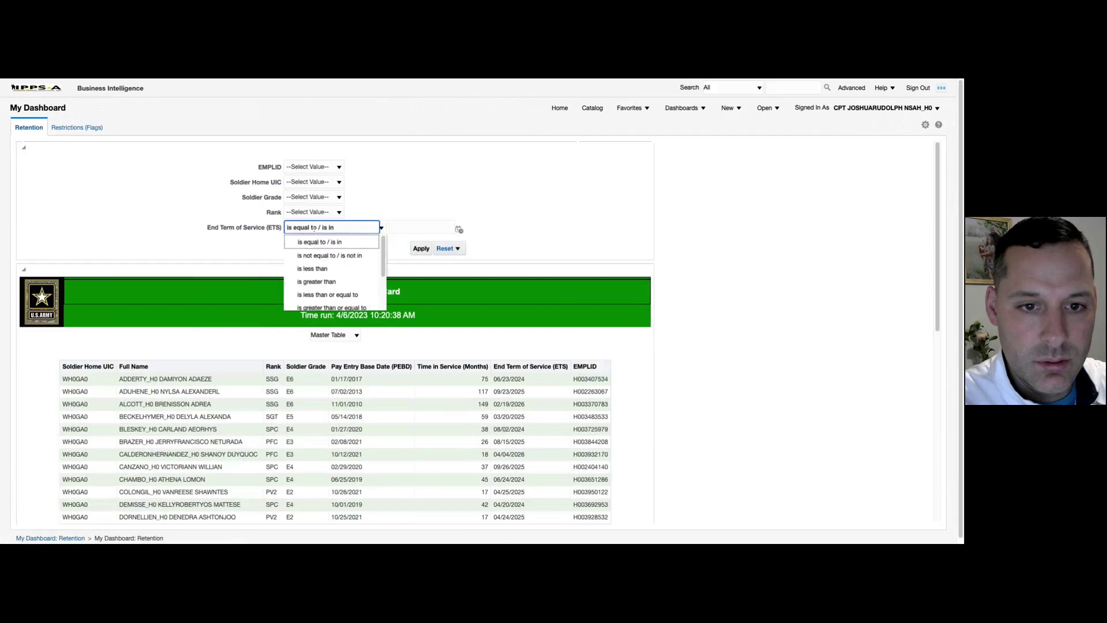
{"action": "left_click", "coordinate": [304, 182]}
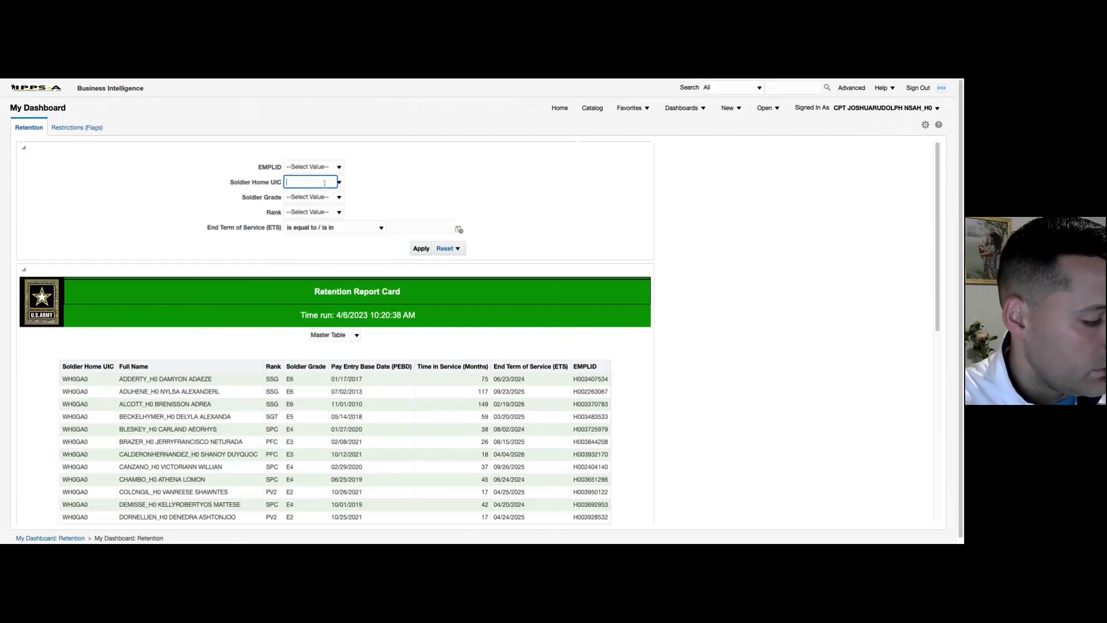
{"action": "type", "text": "WH0GA0"}
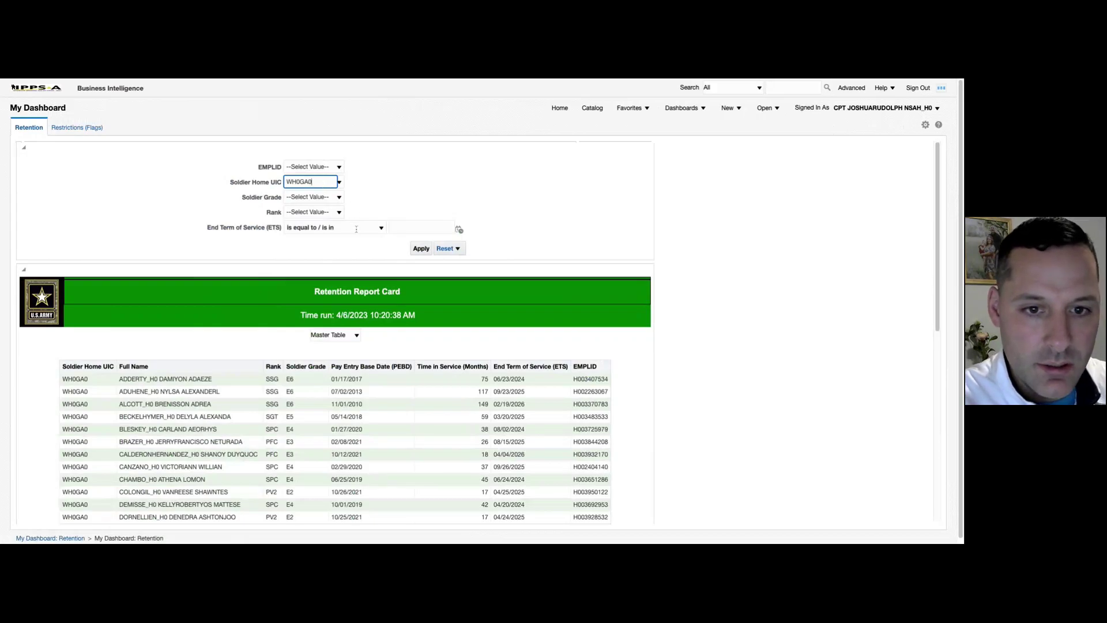
Set End Term of Service (ETS) to is less than or equal to 04/06/2023 12:00:00 AM, apply the prompt and review the filtered Retention report.
{"action": "left_click", "coordinate": [356, 229]}
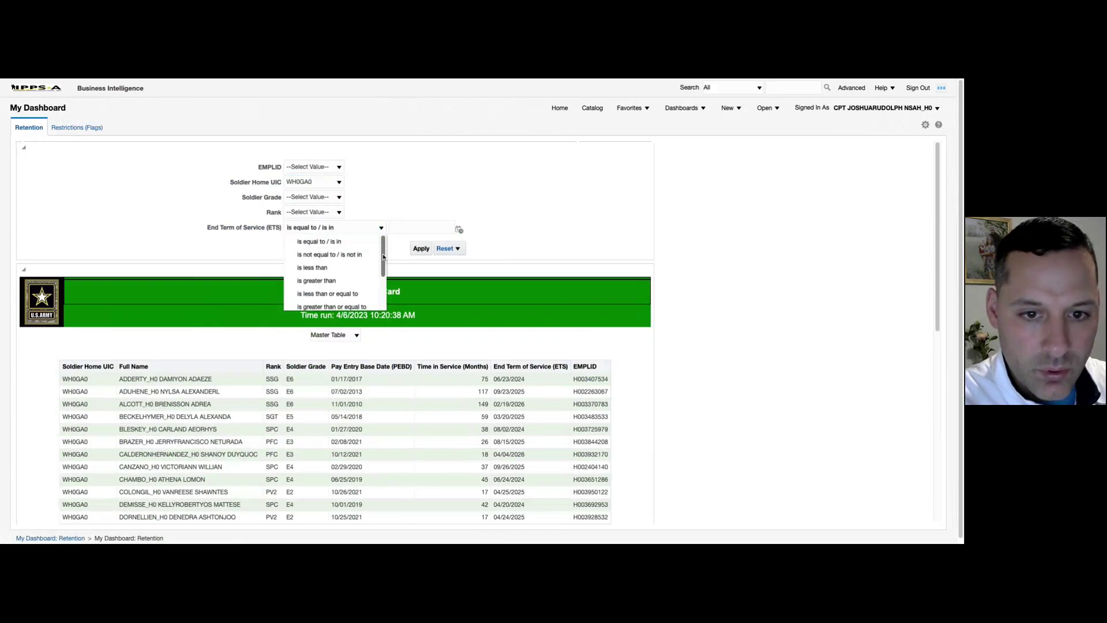
{"action": "left_click_drag", "start_coordinate": [384, 257], "coordinate": [384, 285]}
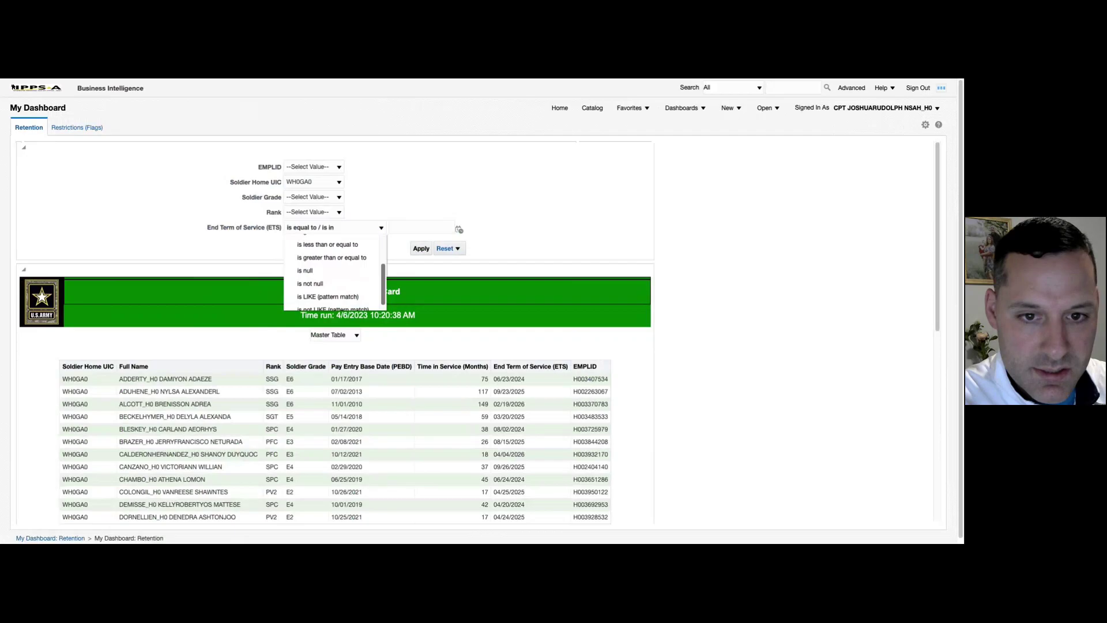
{"action": "scroll", "coordinate": [356, 260], "scroll_direction": "up", "scroll_amount": 1}
{"action": "left_click", "coordinate": [357, 254]}
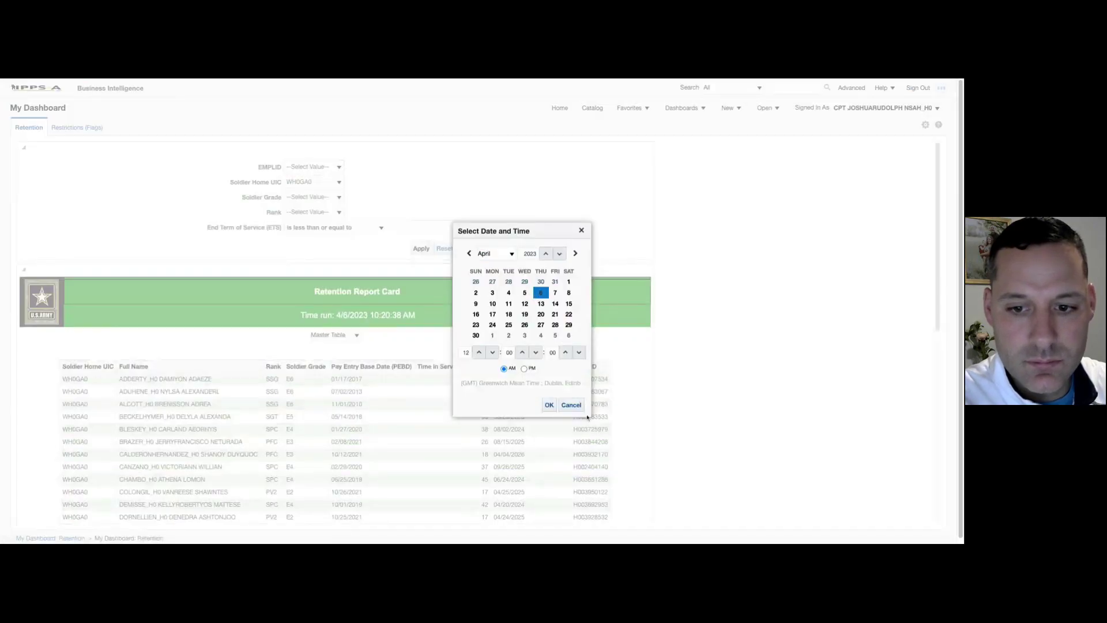
{"action": "left_click", "coordinate": [548, 405]}
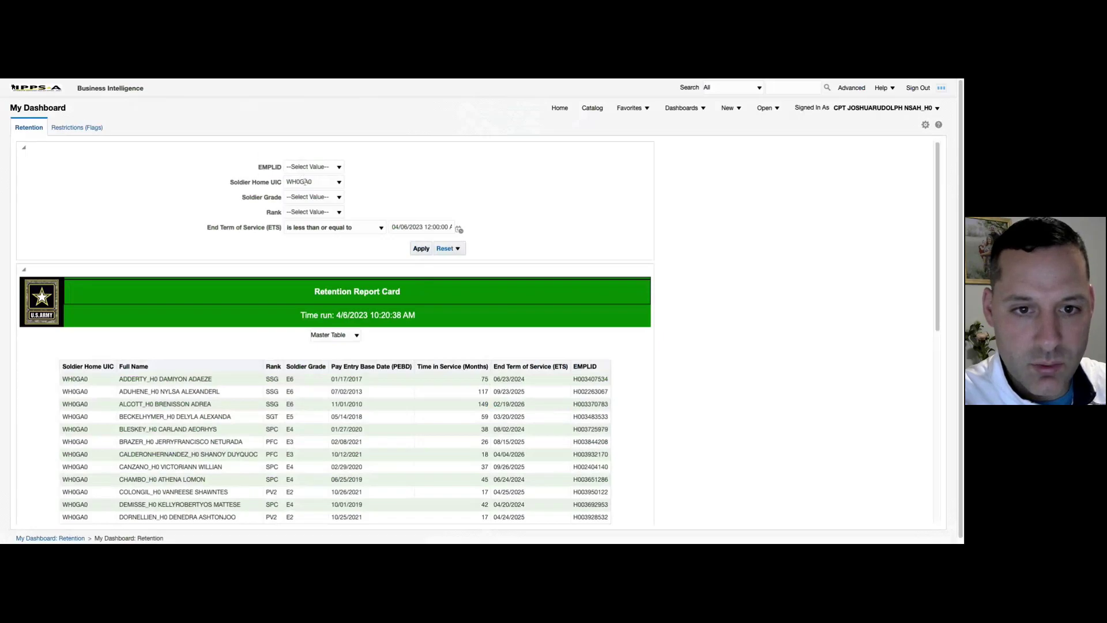
{"action": "left_click", "coordinate": [422, 250]}
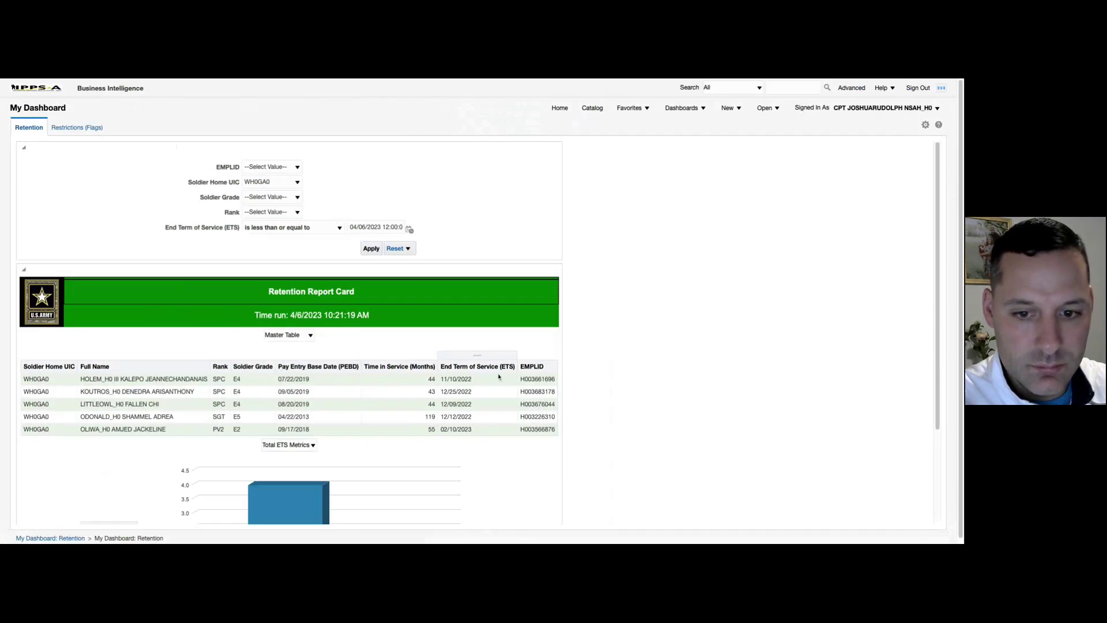
{"action": "scroll", "coordinate": [713, 410], "scroll_direction": "down", "scroll_amount": 3}
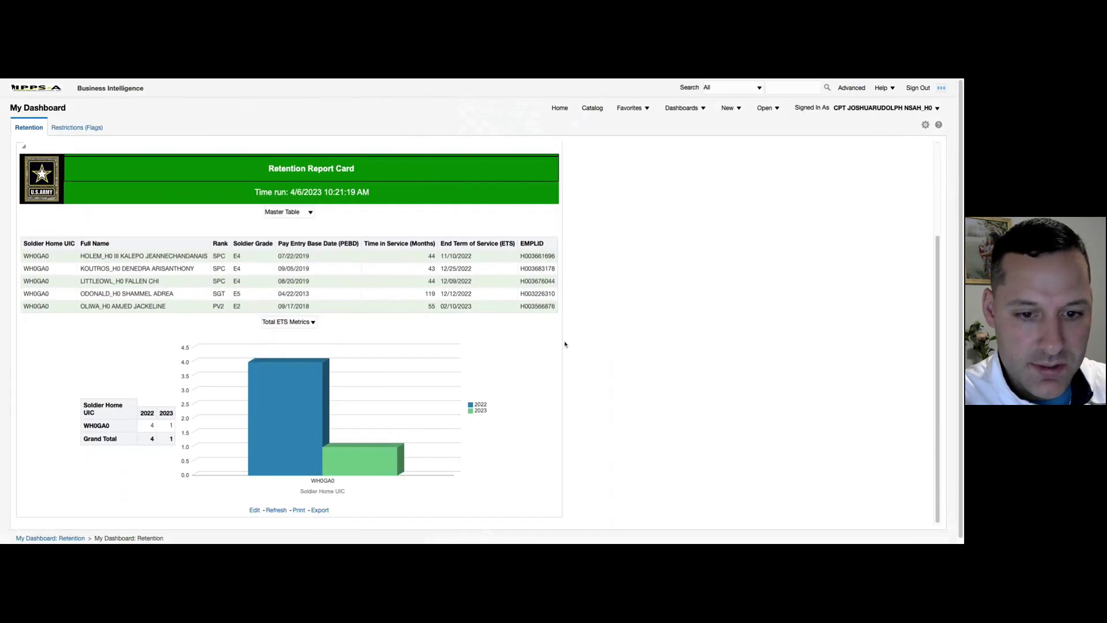
{"action": "scroll", "coordinate": [581, 344], "scroll_direction": "up", "scroll_amount": 1}
{"action": "scroll", "coordinate": [580, 344], "scroll_direction": "up", "scroll_amount": 2}
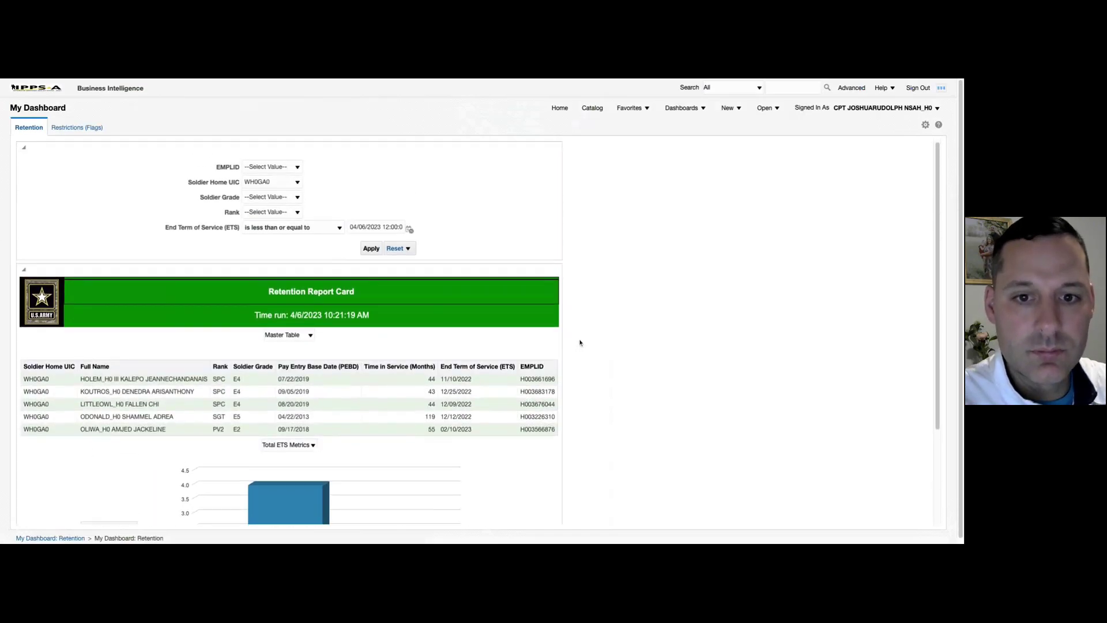